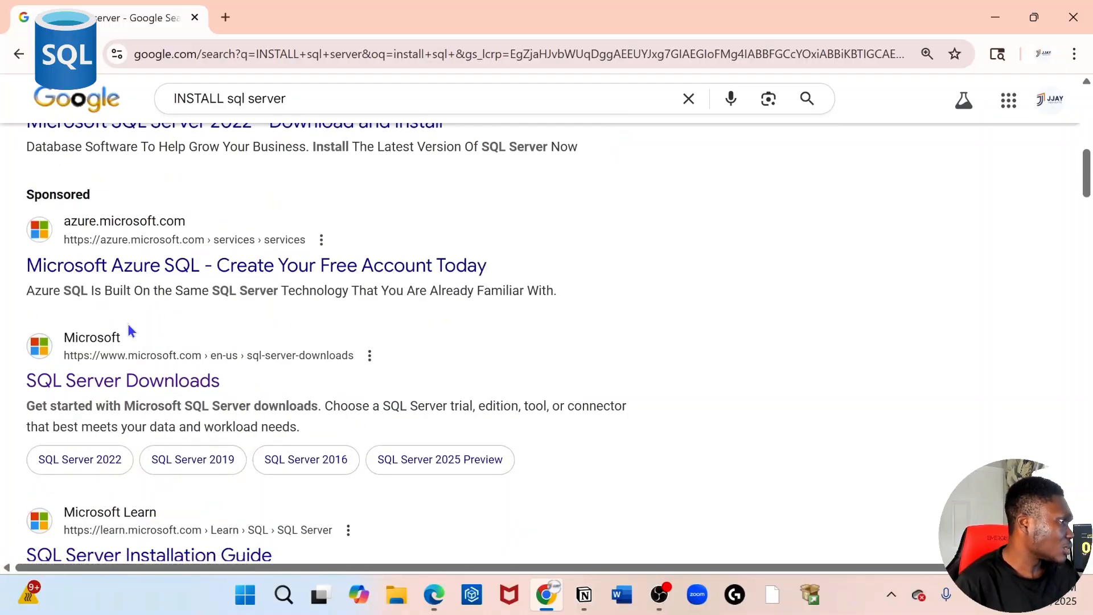
Step: Scroll the 'INSTALL sql server' results to Microsoft's SQL Server Downloads link
scroll(130, 396, down, 1)
scroll(130, 395, down, 1)
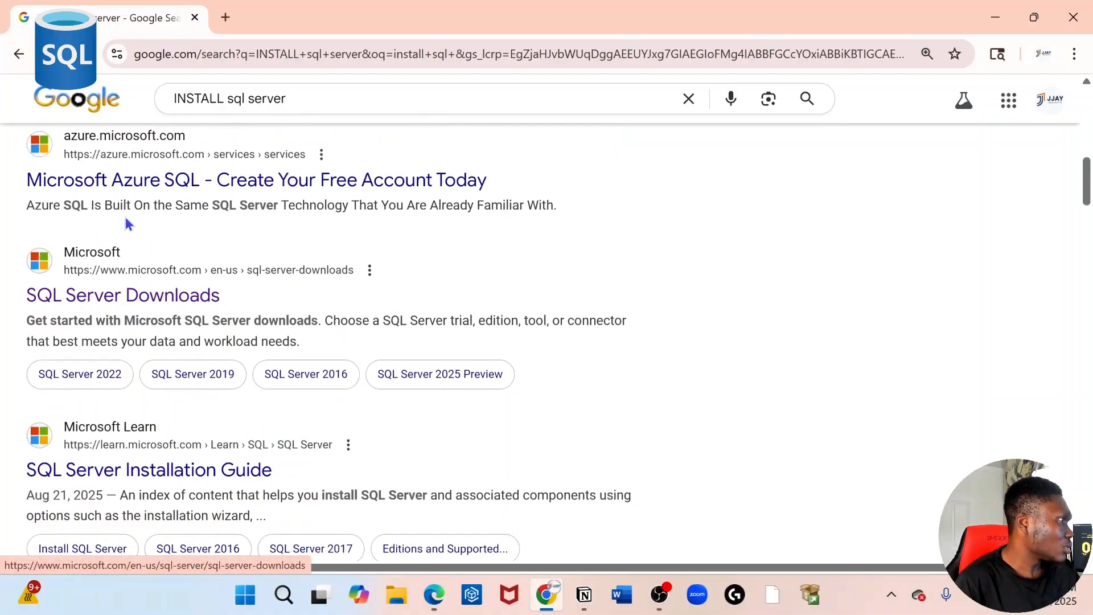
scroll(123, 237, up, 3)
scroll(126, 274, down, 3)
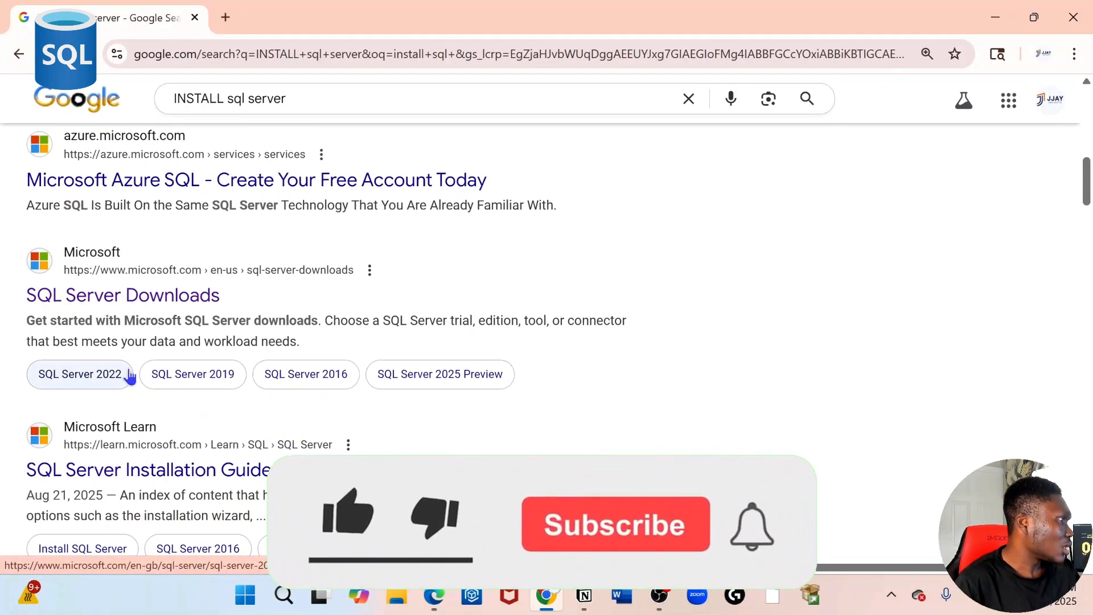
Step: Open Microsoft's SQL Server Downloads page and download the SQL Server 2022 Developer edition
click(158, 296)
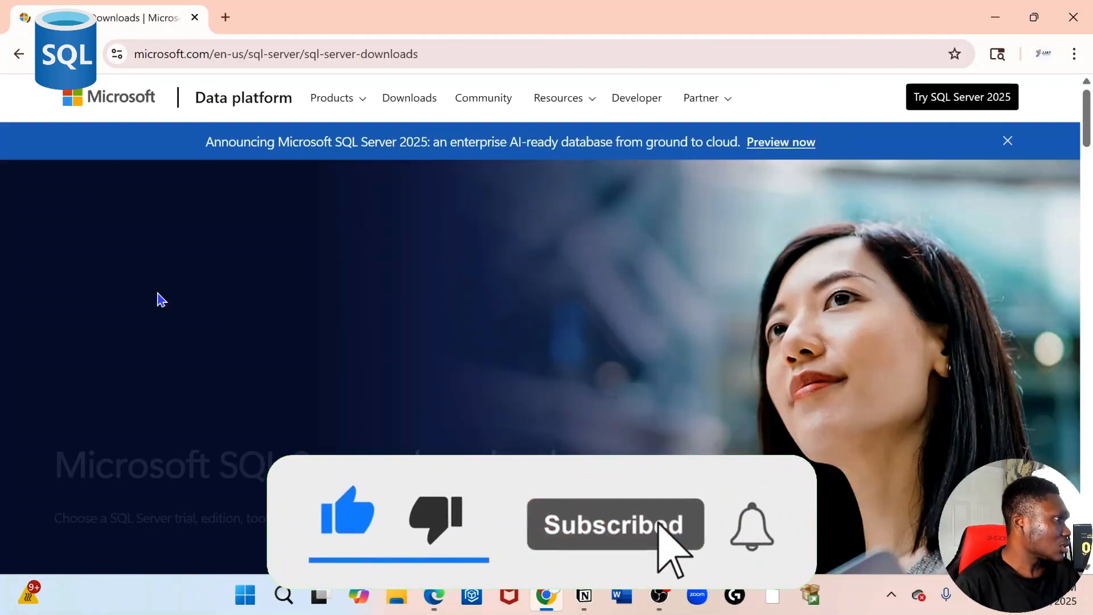
scroll(515, 452, down, 4)
scroll(644, 501, down, 10)
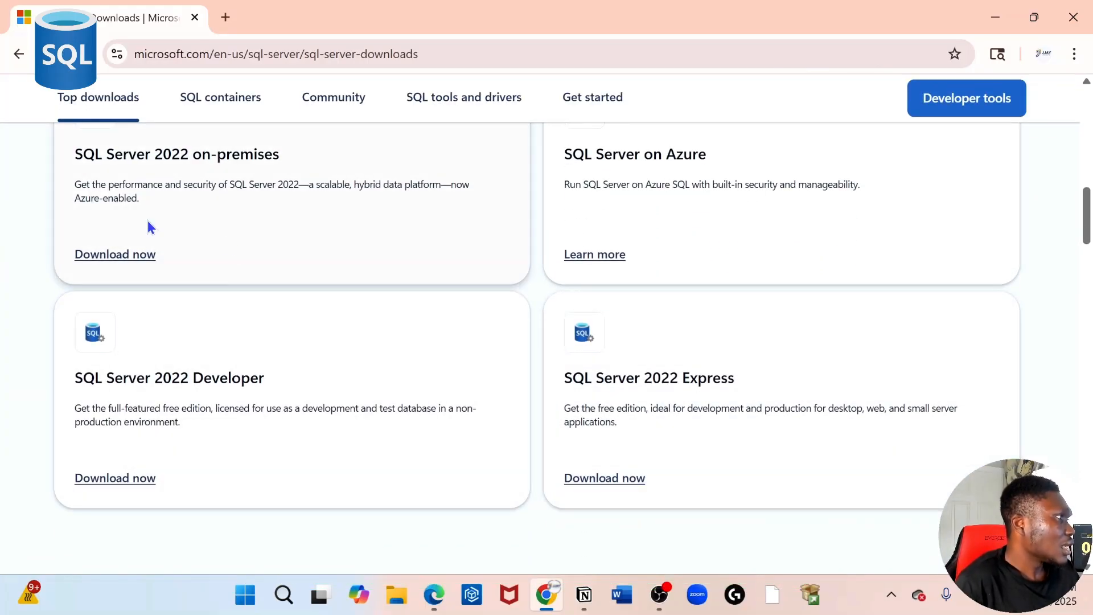
scroll(268, 370, down, 5)
scroll(295, 414, up, 5)
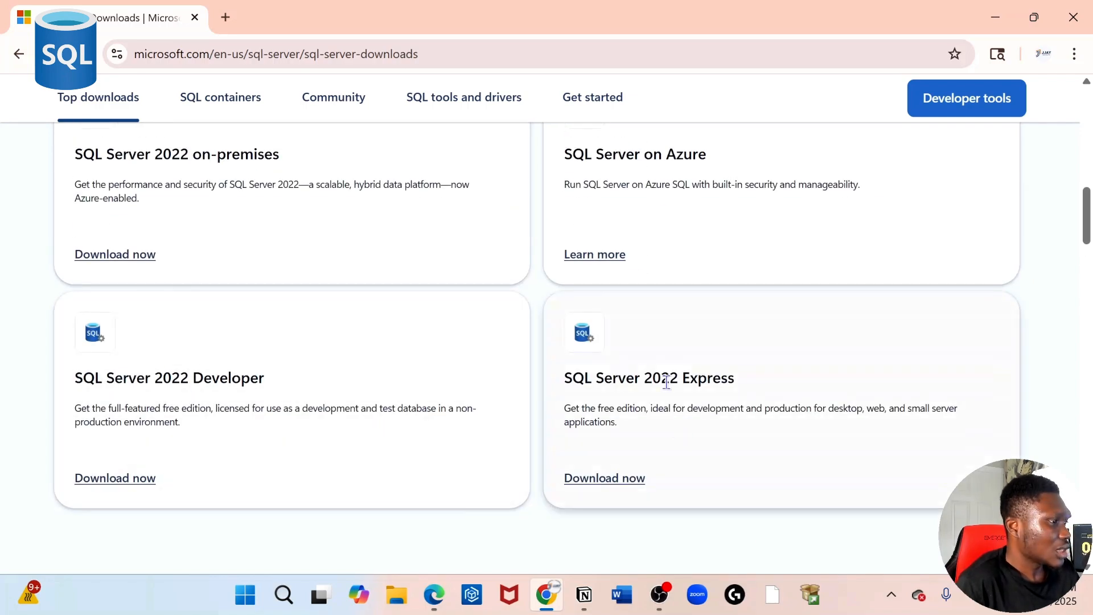
scroll(773, 442, up, 3)
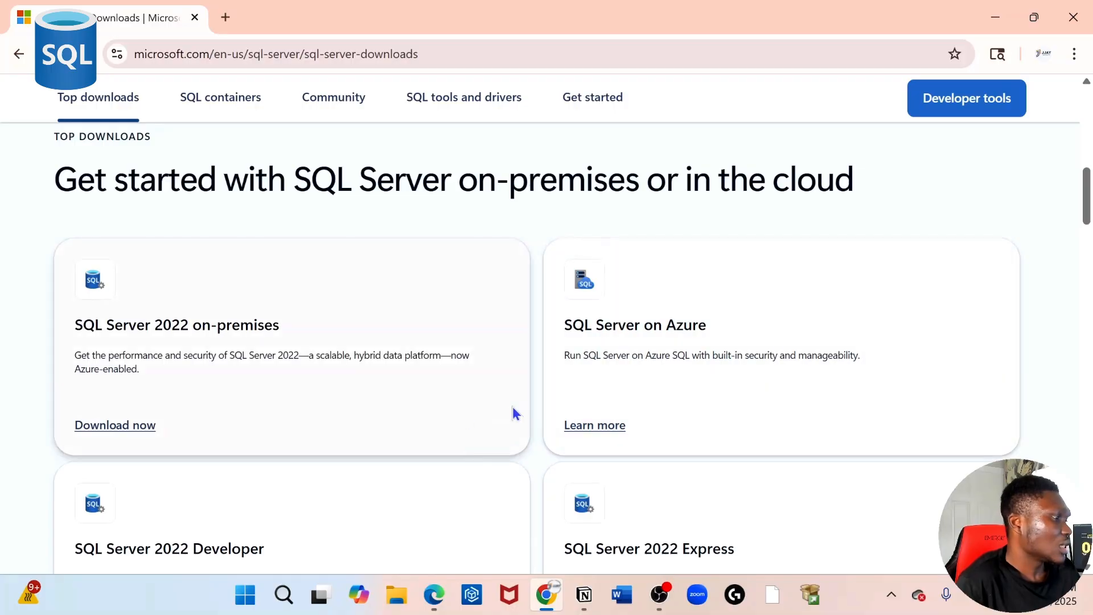
scroll(306, 440, down, 3)
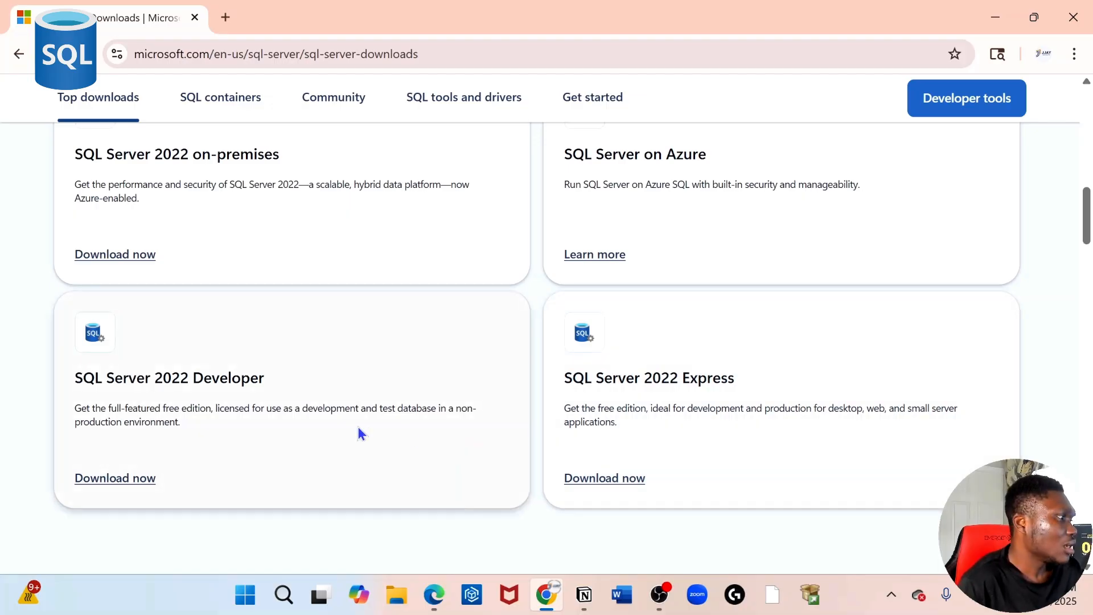
scroll(137, 447, down, 1)
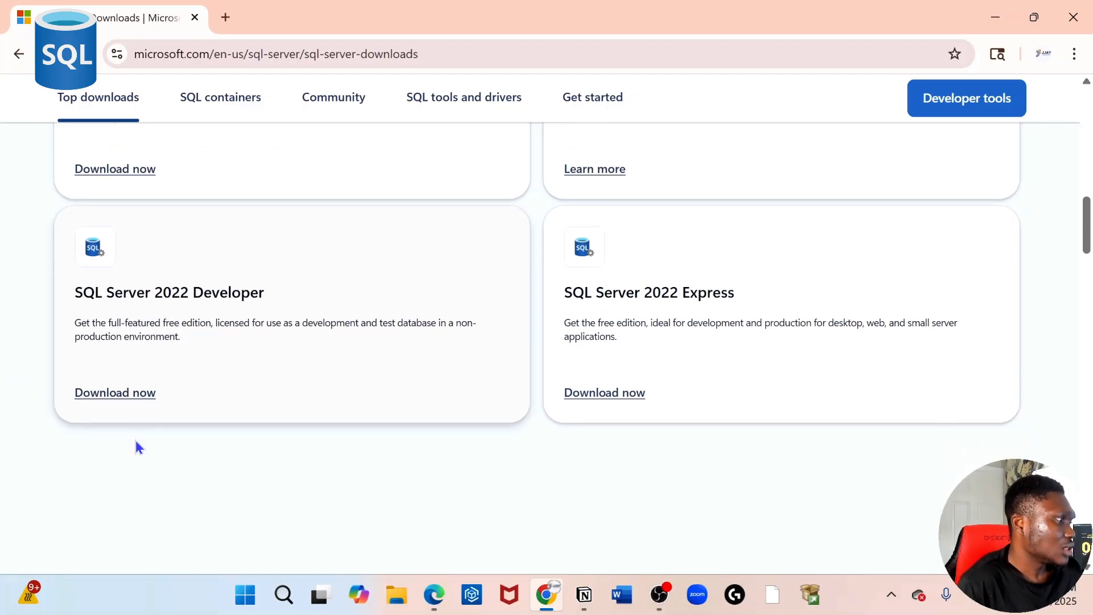
click(129, 394)
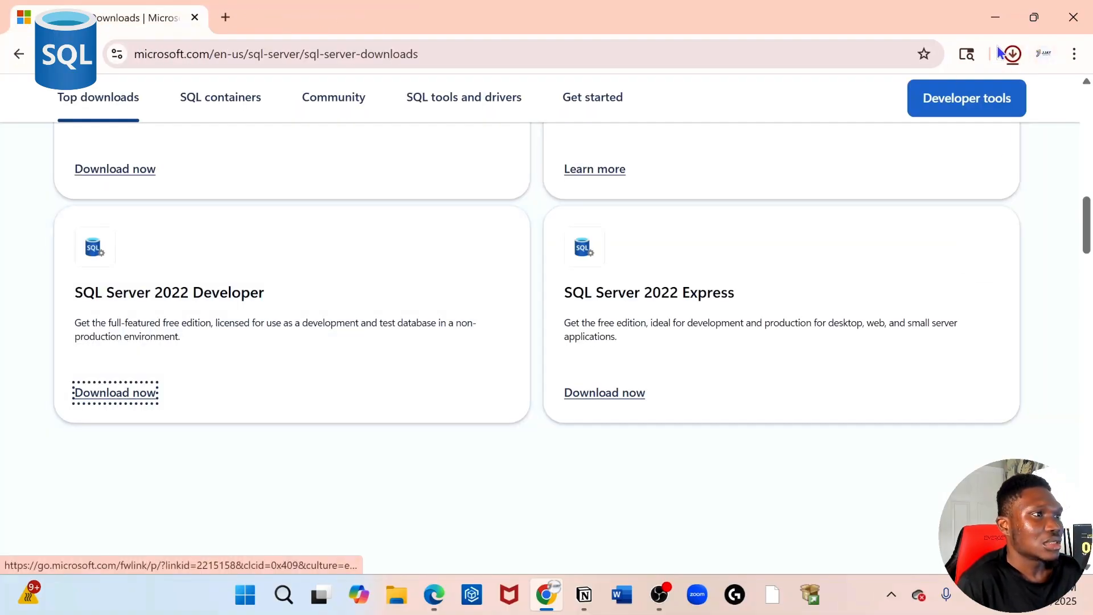
Step: Run SQL2022-SSEI-Dev (1).exe from Chrome's recent downloads list
click(1012, 54)
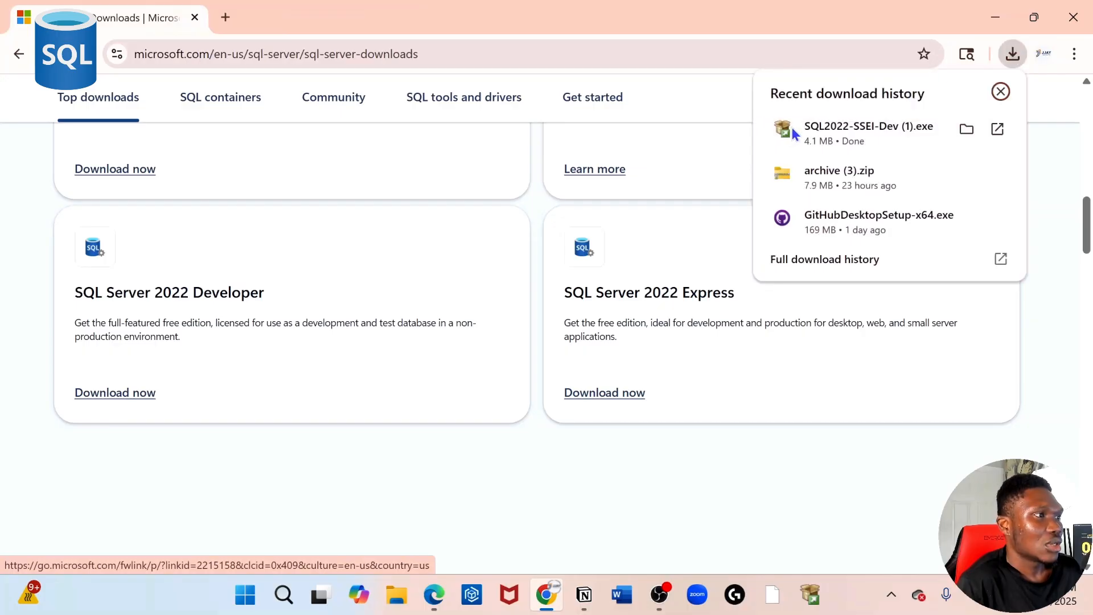
click(852, 131)
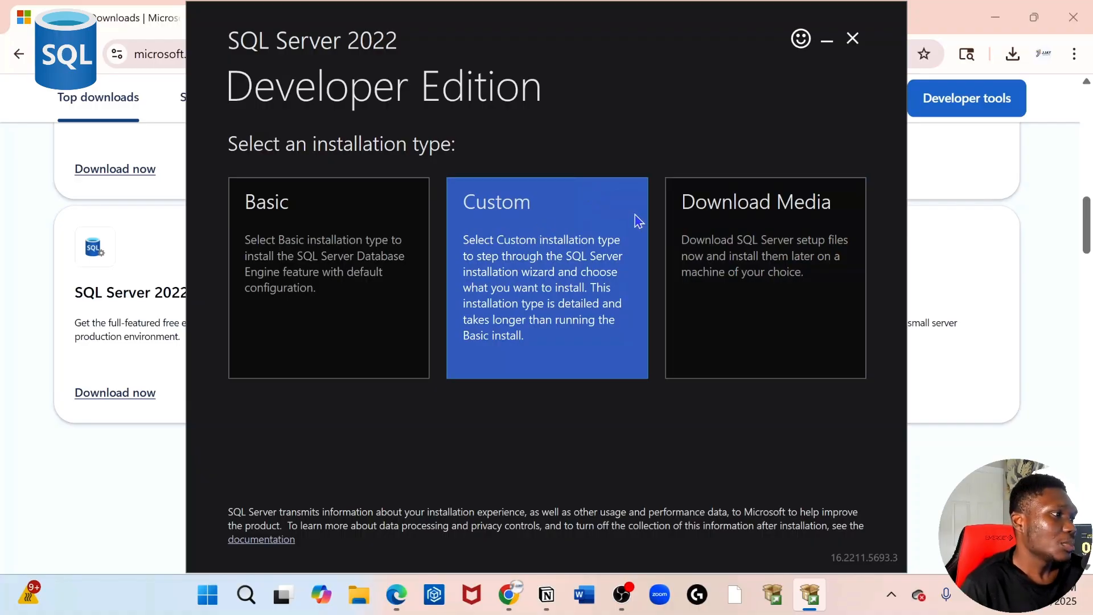
Step: Choose the Custom installation type and download the setup media to C:\SQL2022
click(588, 233)
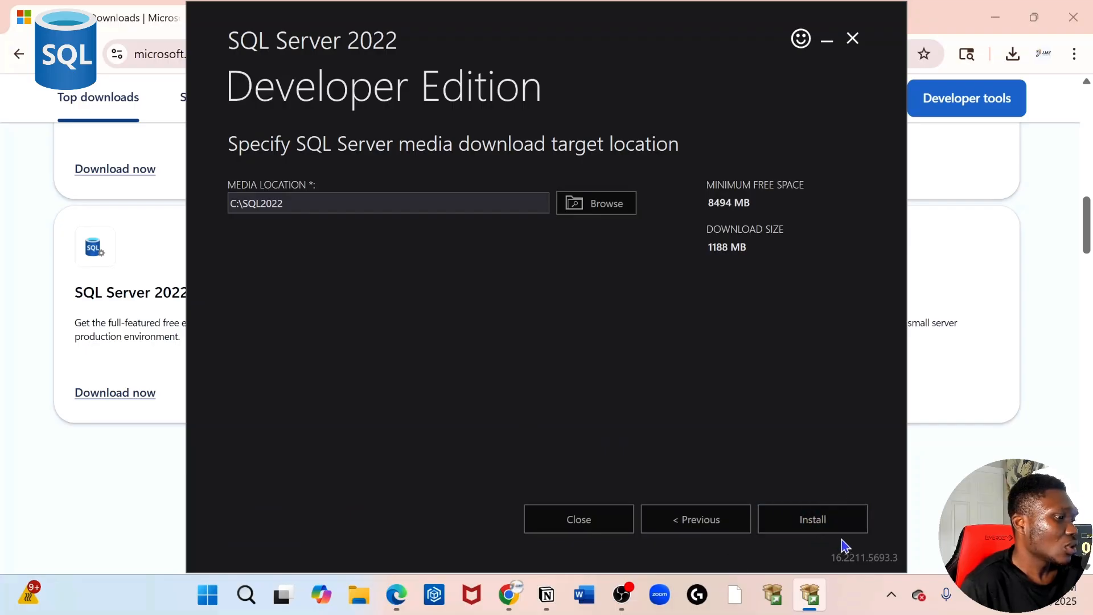
click(832, 522)
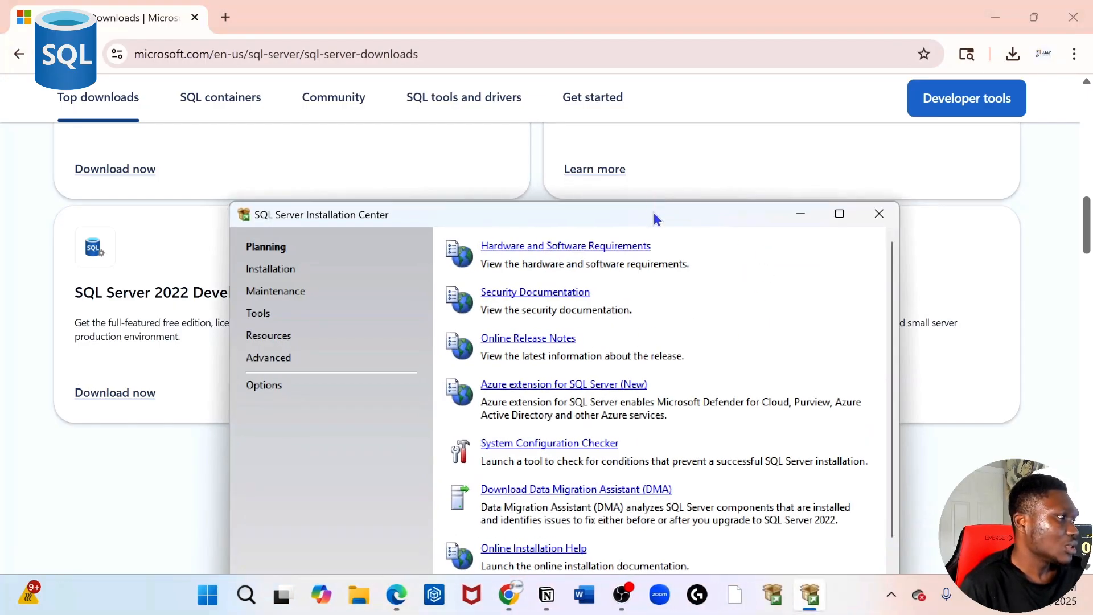
Step: From the Installation Center's Installation page, start a new SQL Server standalone installation
drag(653, 215, 675, 98)
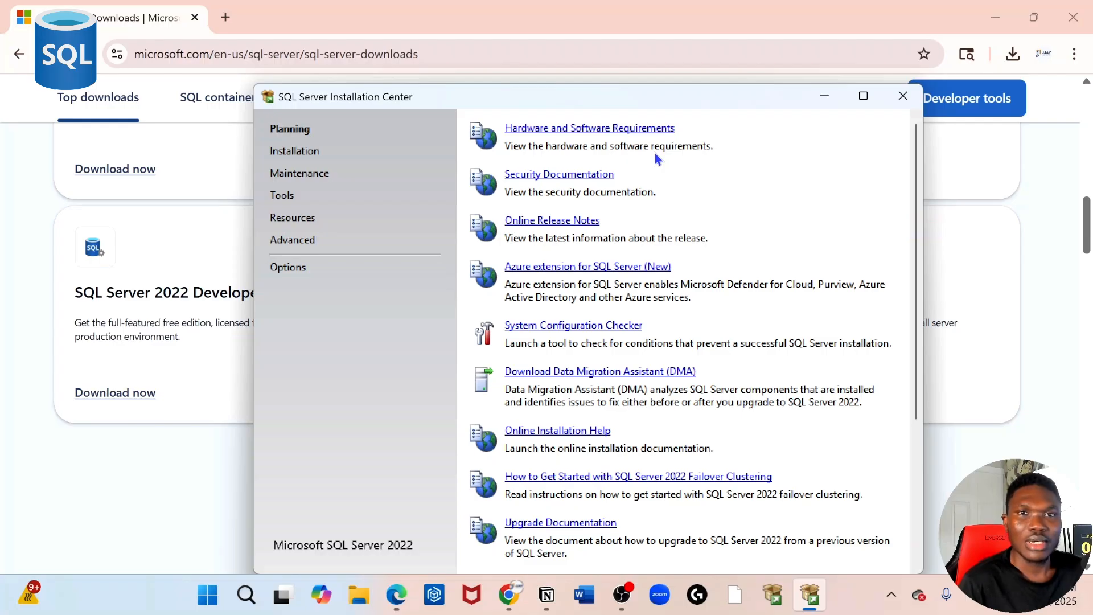
click(293, 151)
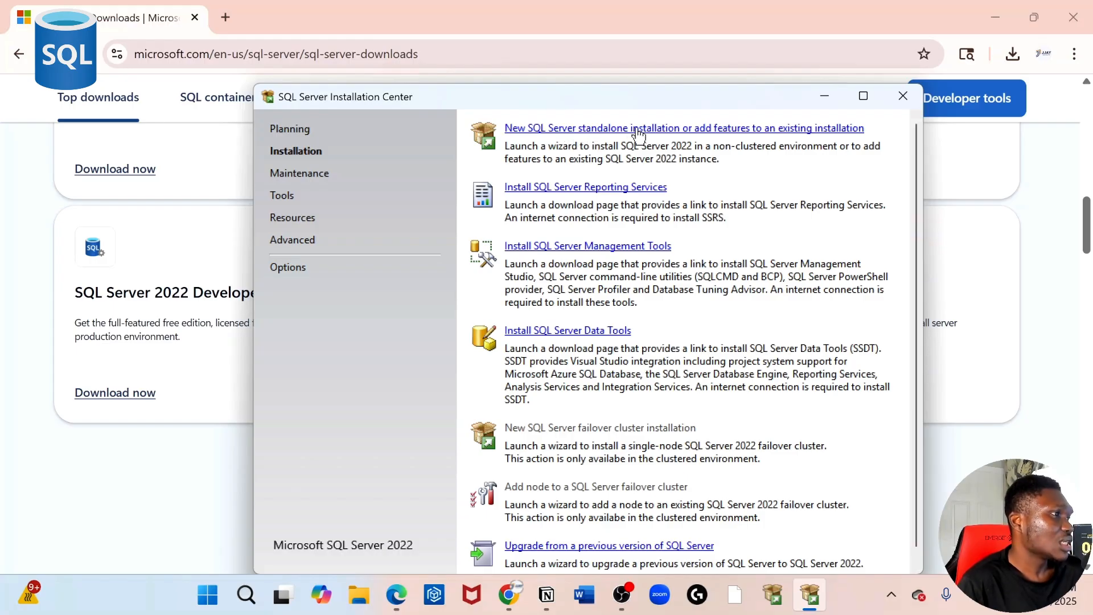
click(669, 130)
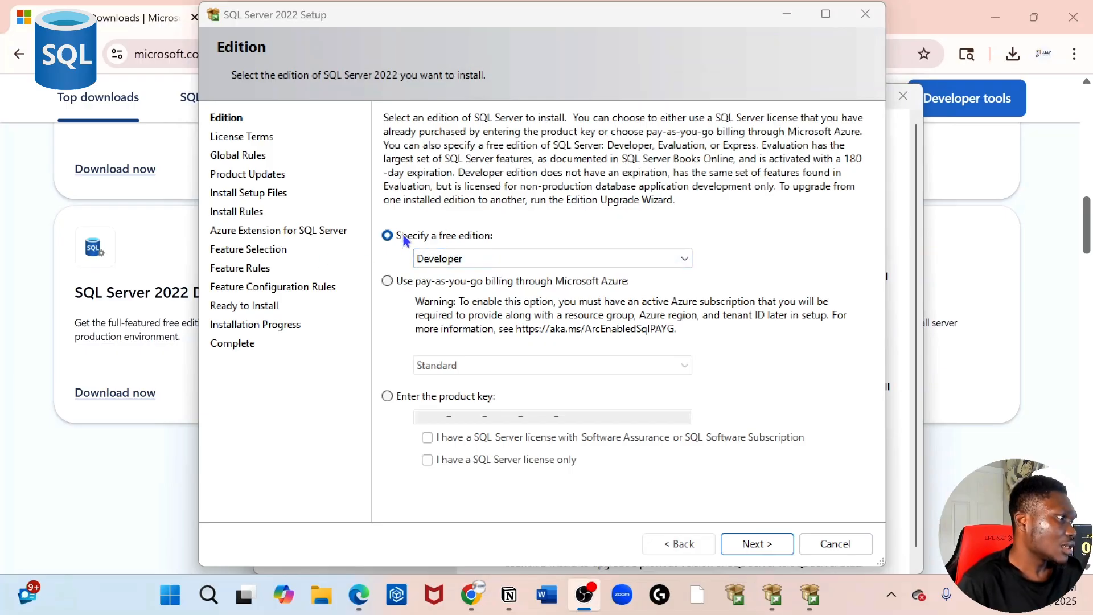
Step: Keep Developer as the free edition, accept the license terms, and continue to Install Rules
click(506, 258)
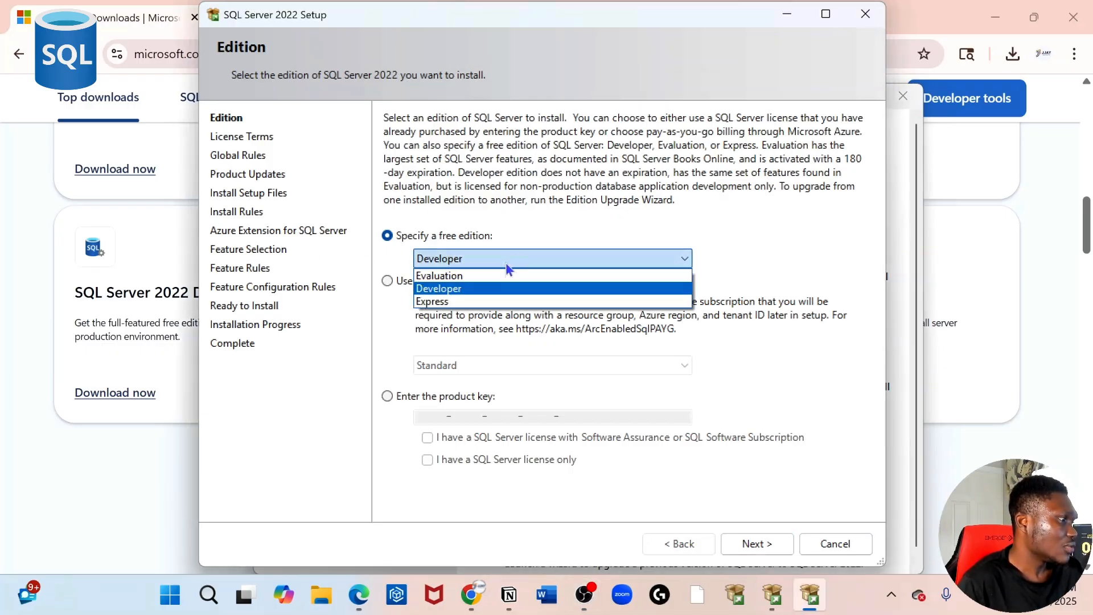
click(468, 290)
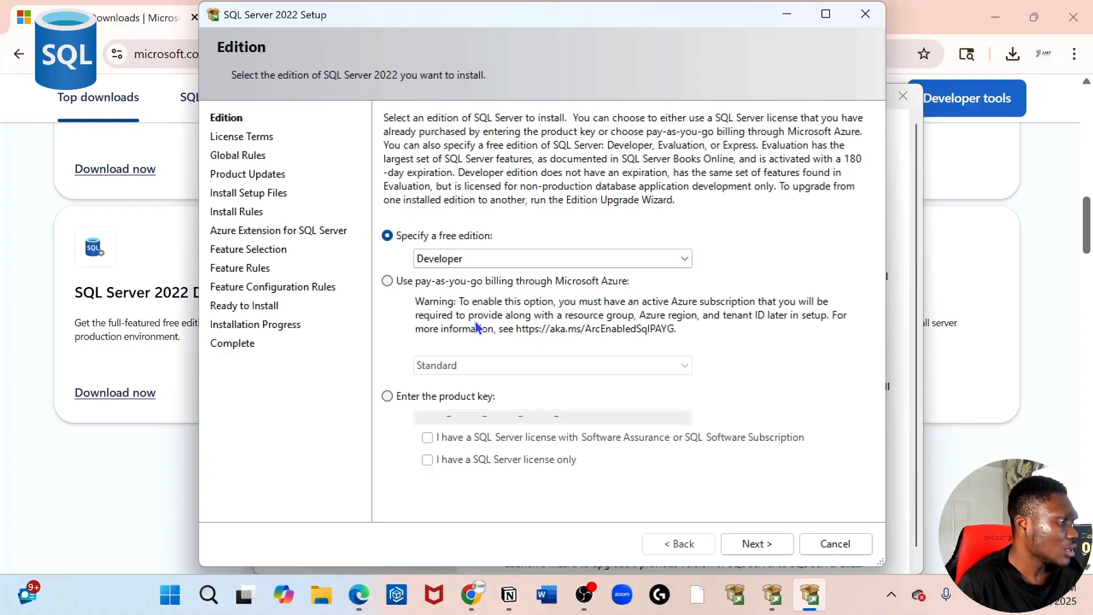
click(756, 543)
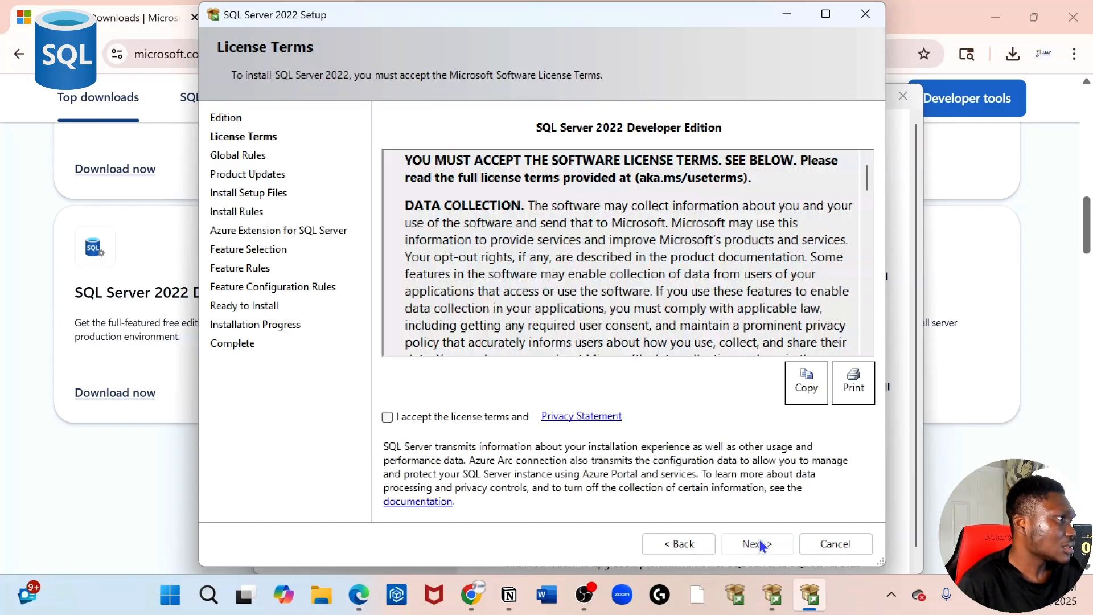
click(386, 417)
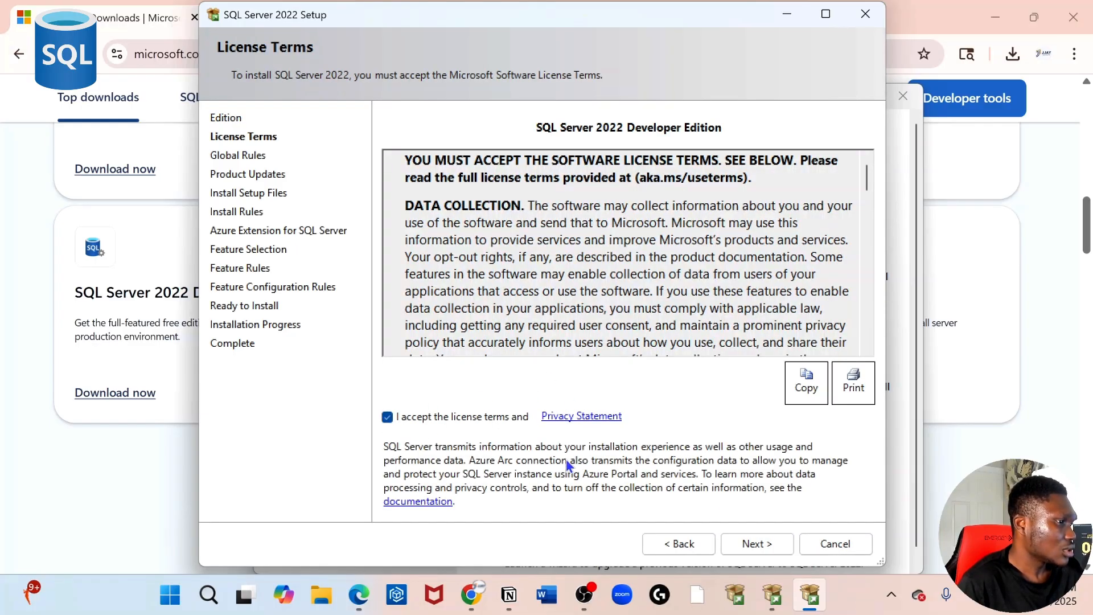
click(763, 541)
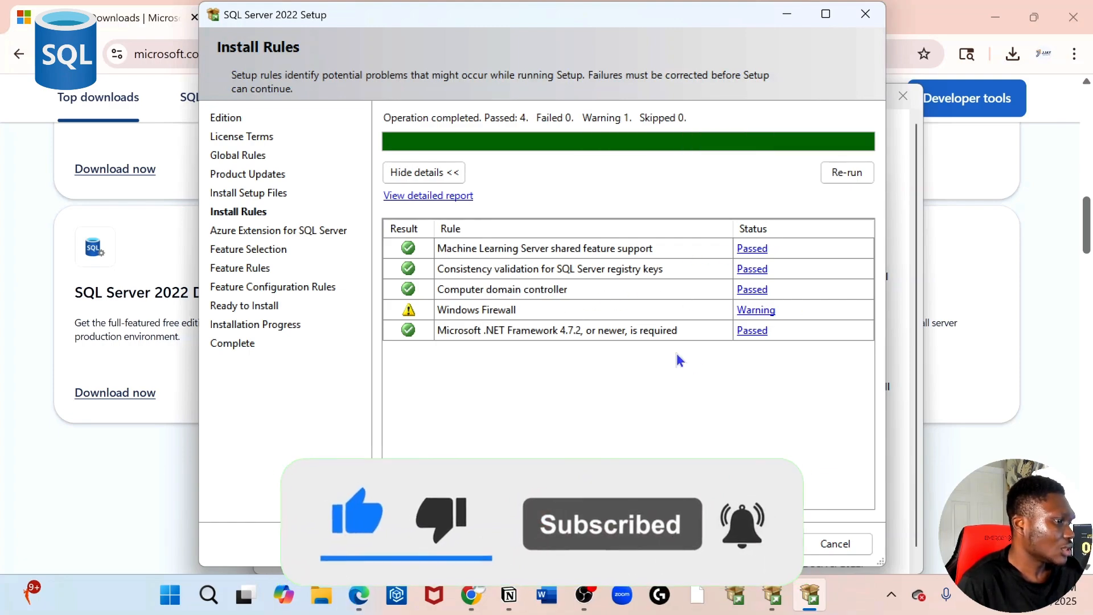
Step: Uncheck Azure Extension for SQL Server and continue to Feature Selection
click(760, 544)
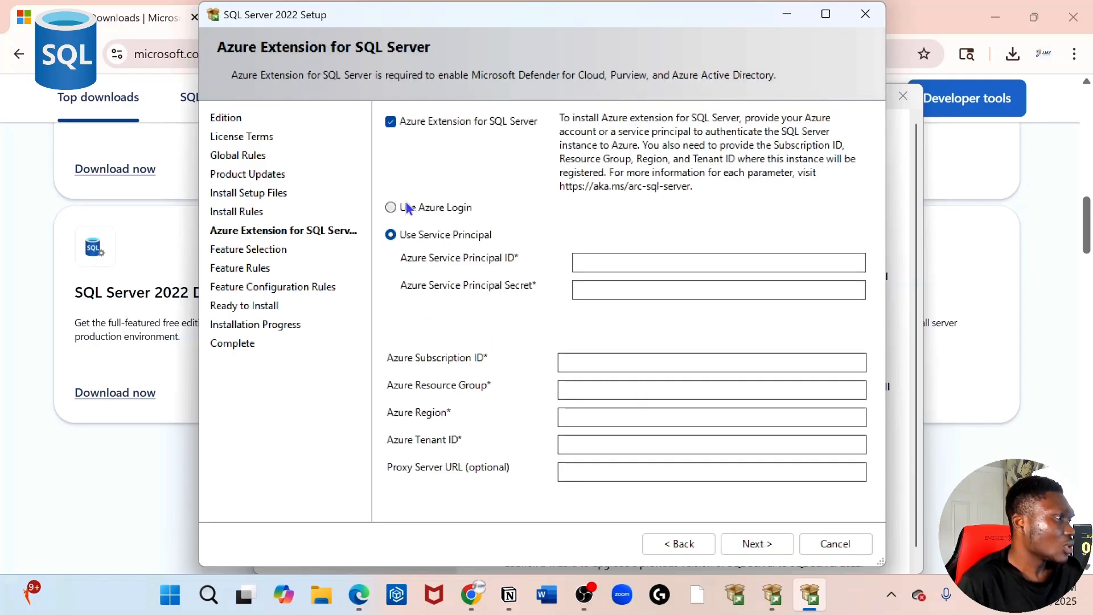
click(391, 122)
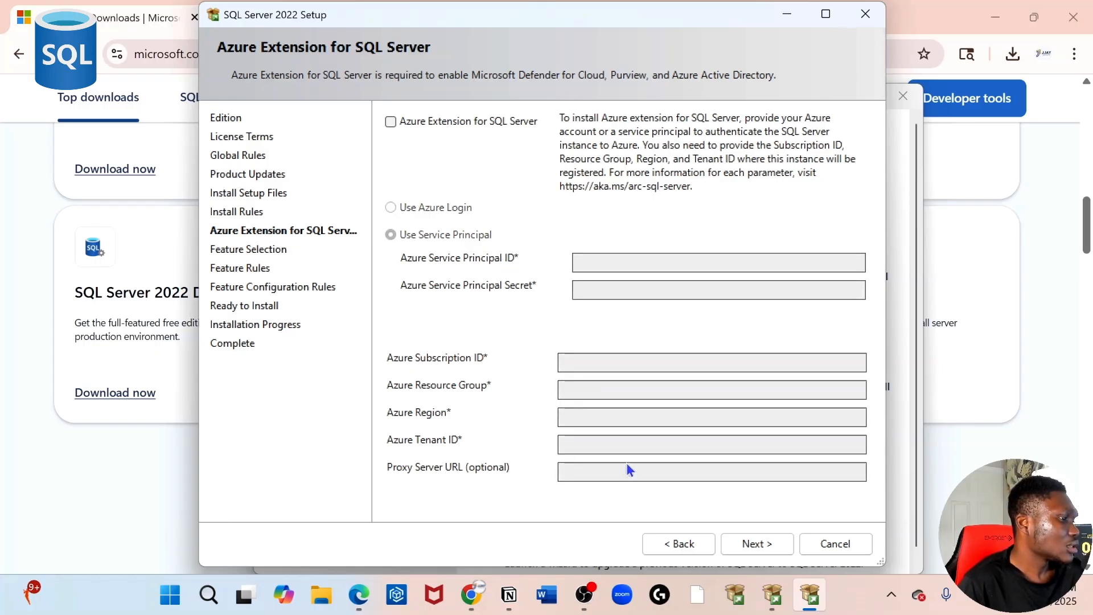
click(746, 546)
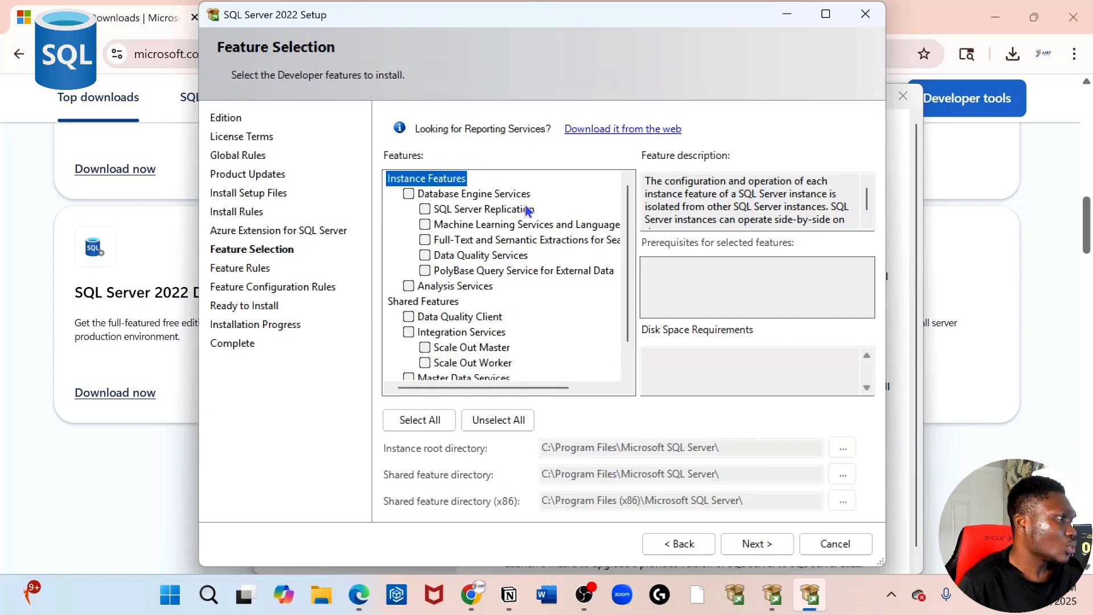
Step: Select Database Engine Services and Analysis Services on Feature Selection
click(408, 195)
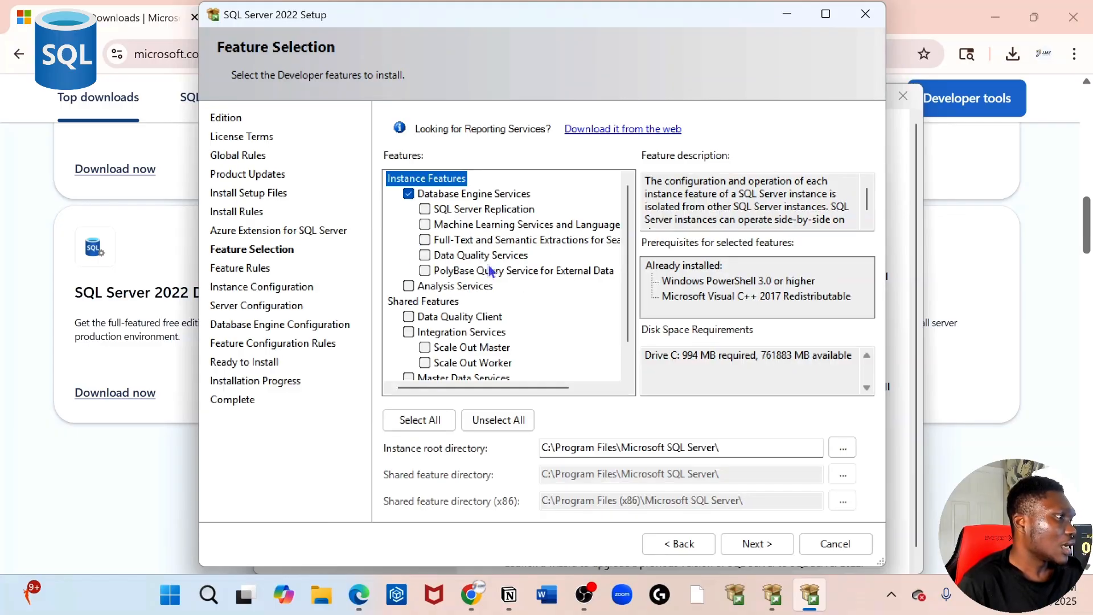
click(409, 286)
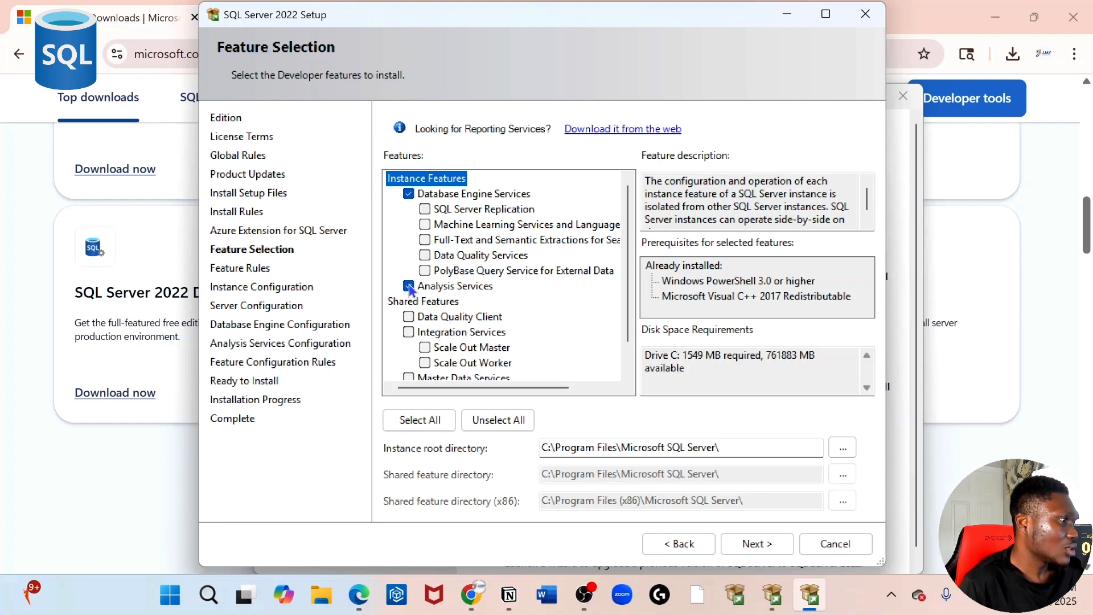
scroll(487, 345, down, 1)
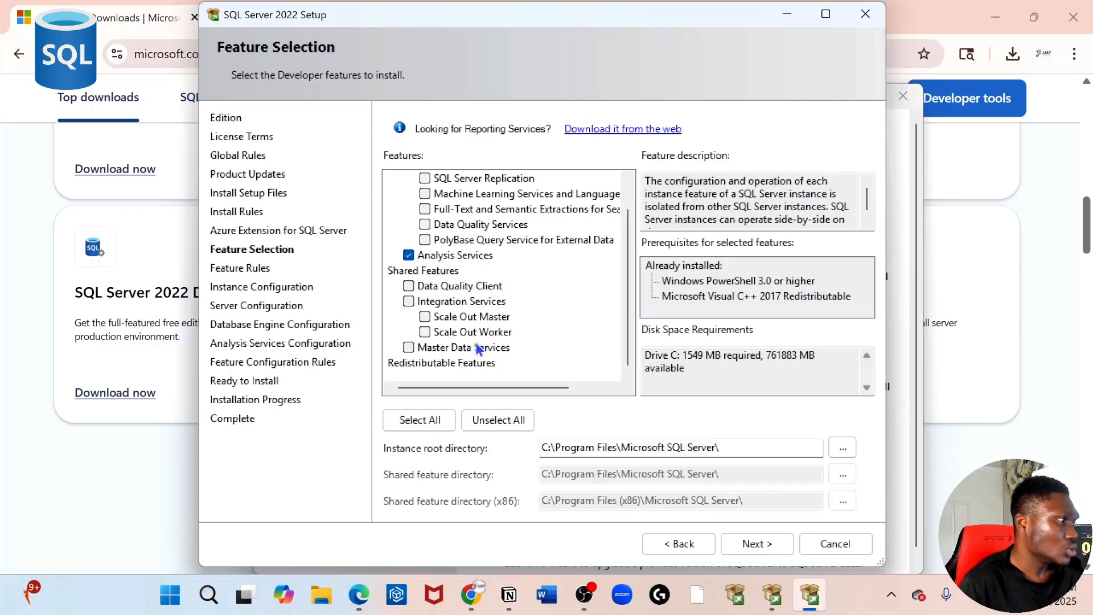
scroll(477, 348, up, 1)
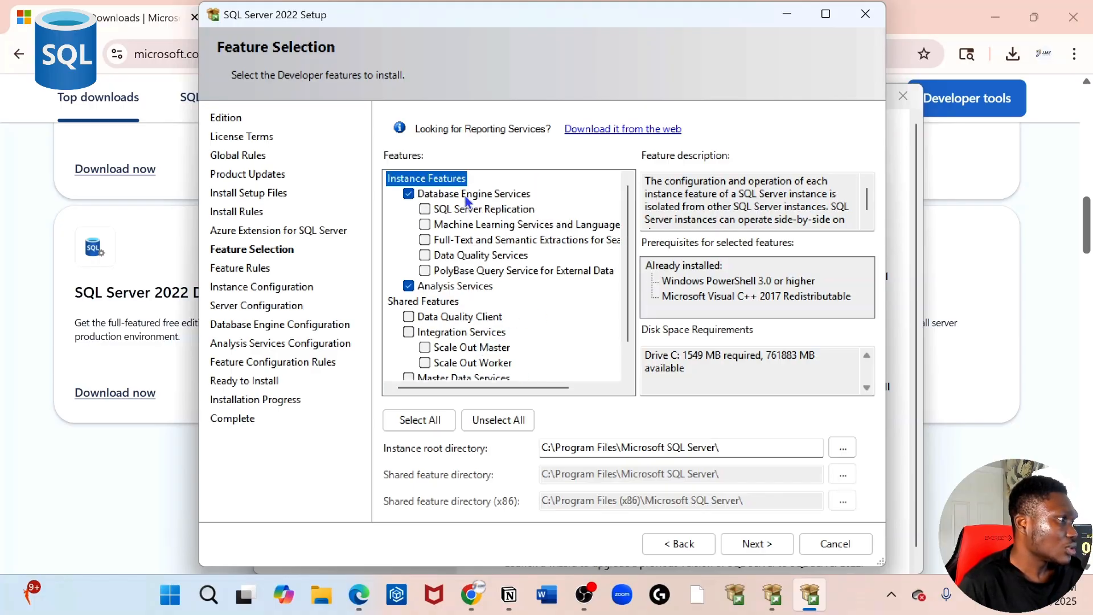
scroll(482, 319, down, 1)
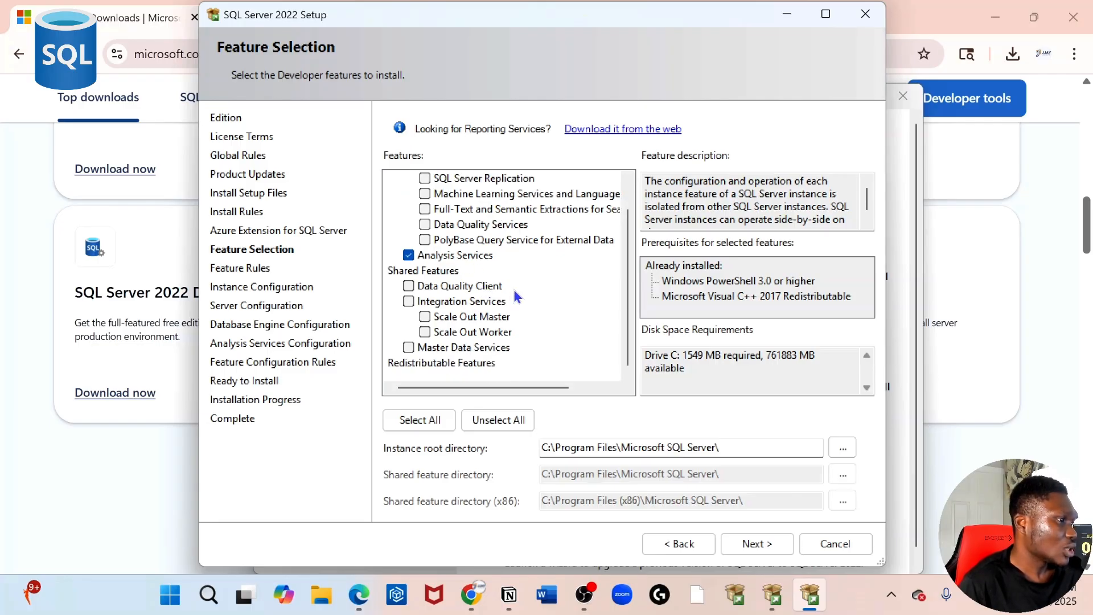
scroll(513, 289, up, 1)
scroll(481, 317, down, 1)
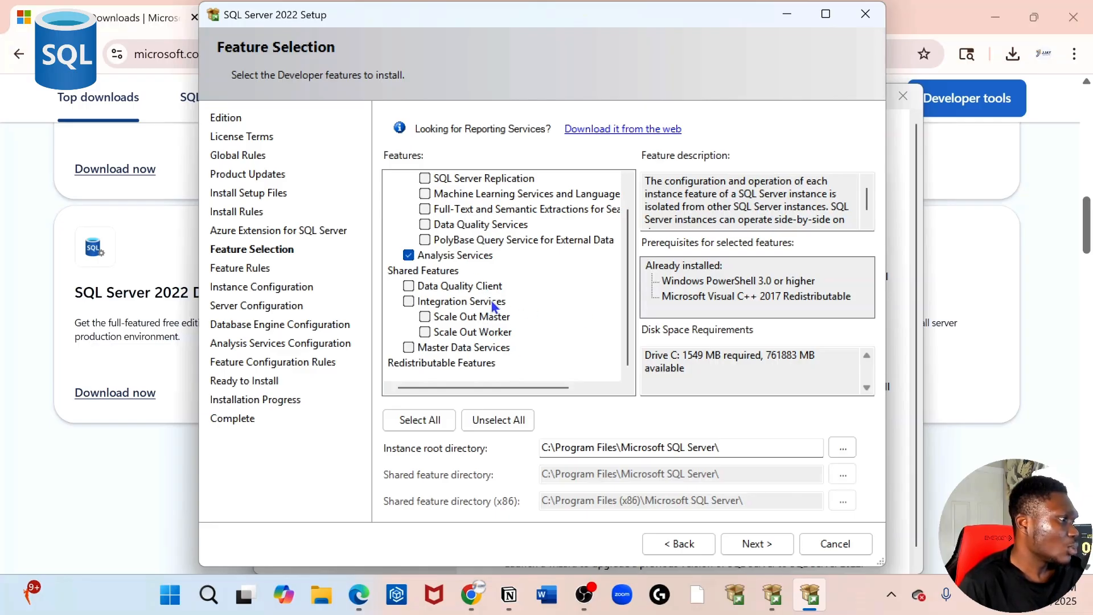
Step: Add Integration Services to the features and continue to Instance Configuration
click(408, 296)
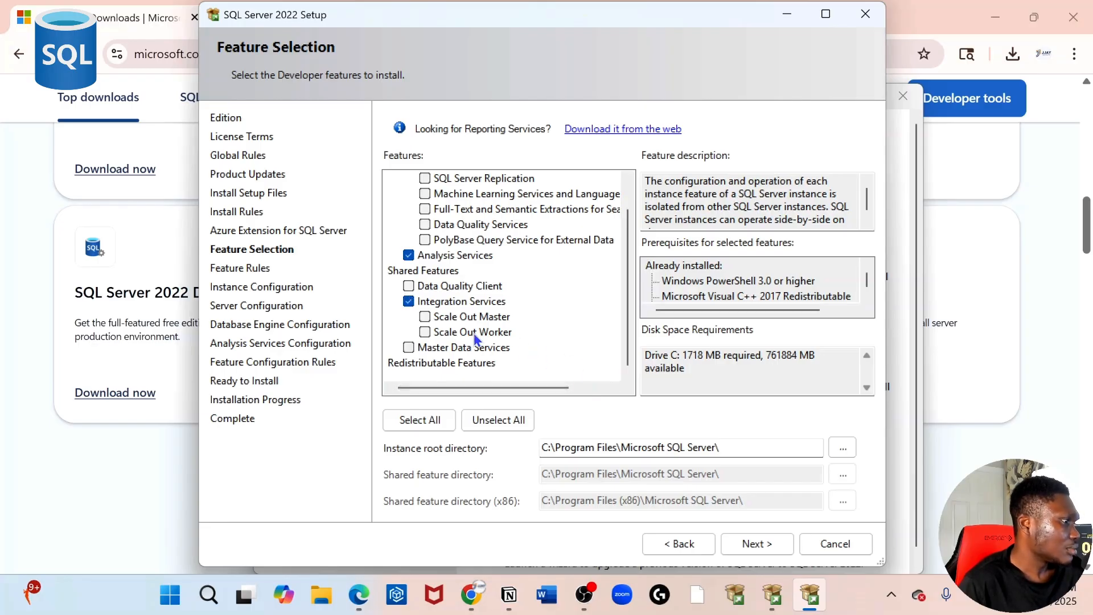
scroll(536, 336, up, 1)
scroll(536, 336, down, 1)
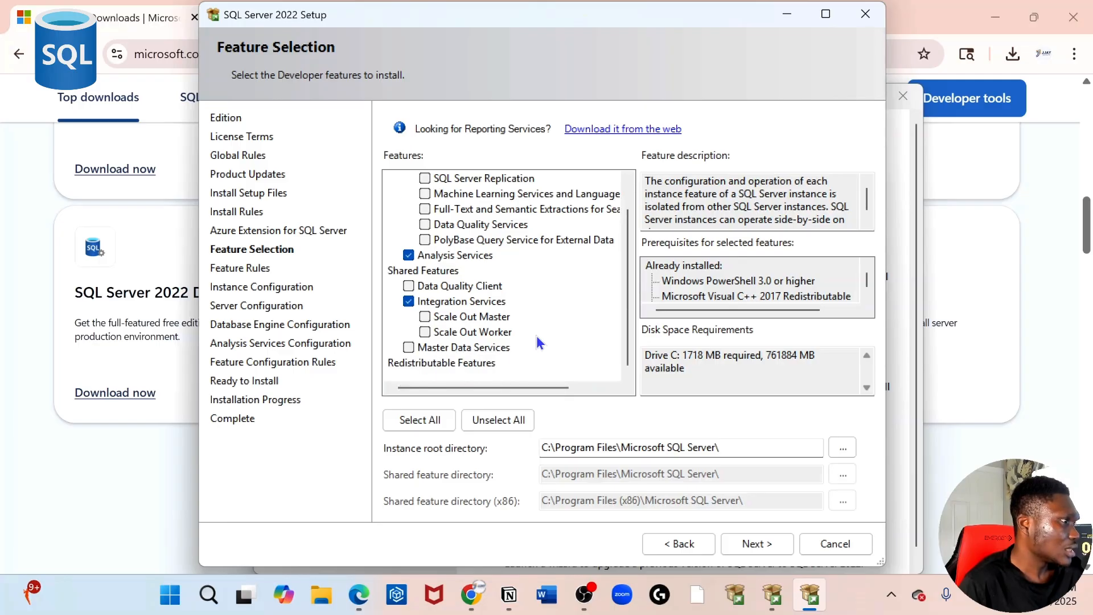
scroll(536, 336, up, 1)
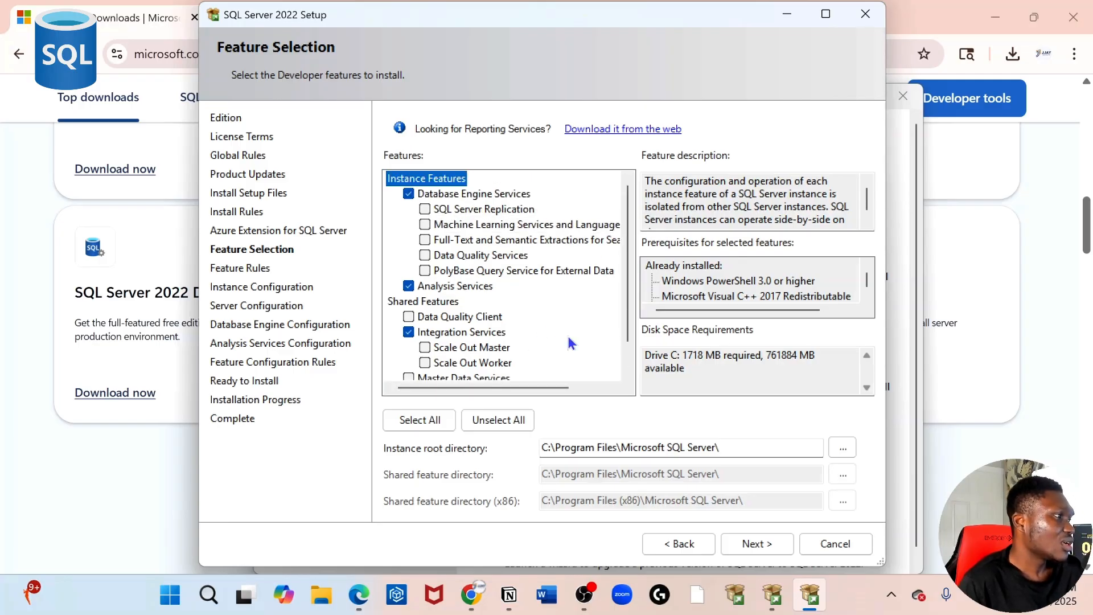
scroll(565, 342, down, 1)
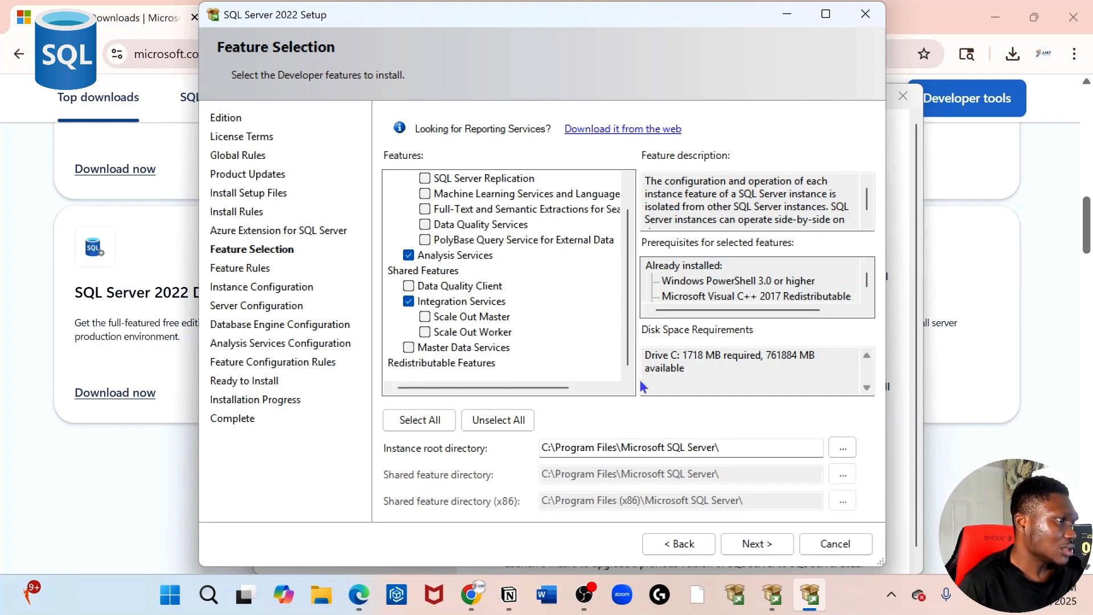
scroll(531, 218, up, 1)
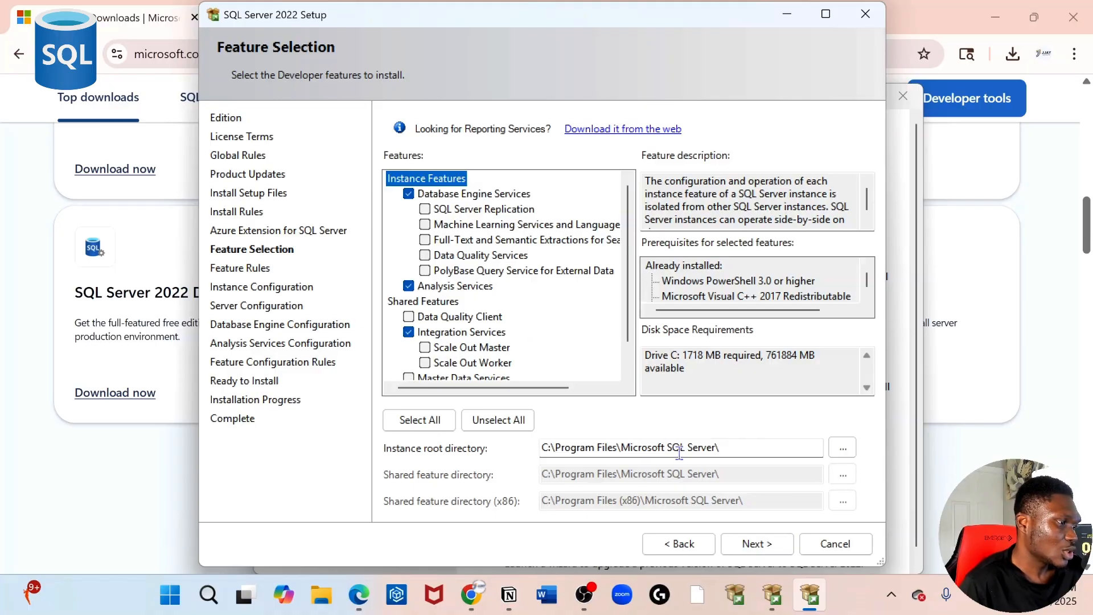
click(761, 542)
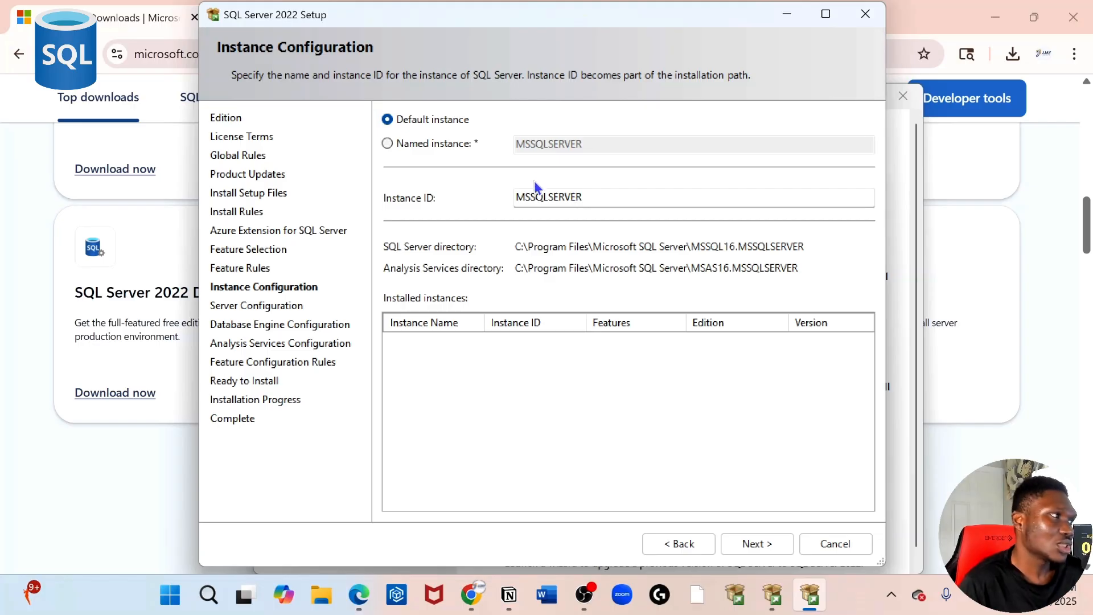
Step: Keep the default MSSQLSERVER instance rather than a named one and continue to Server Configuration
click(387, 143)
click(388, 120)
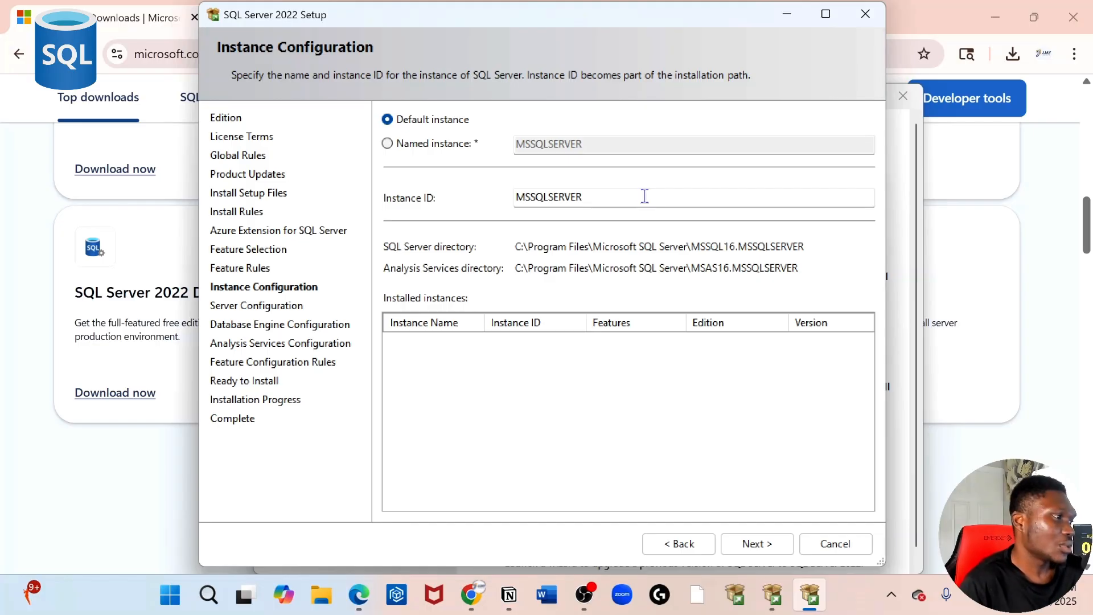
click(745, 545)
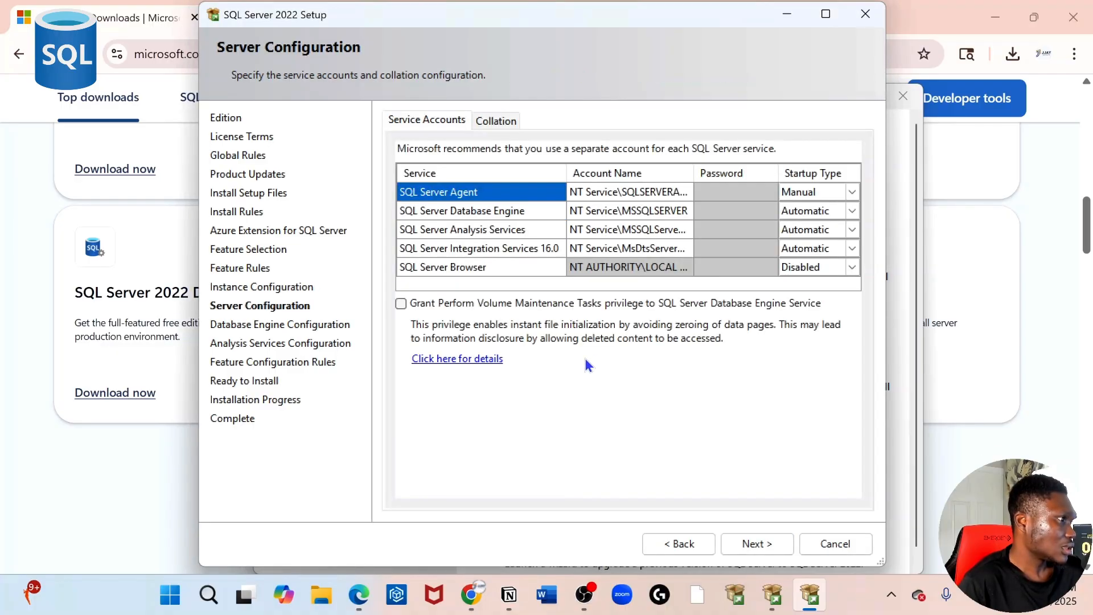
Step: Grant the Perform Volume Maintenance Tasks privilege and continue to Database Engine Configuration
click(401, 304)
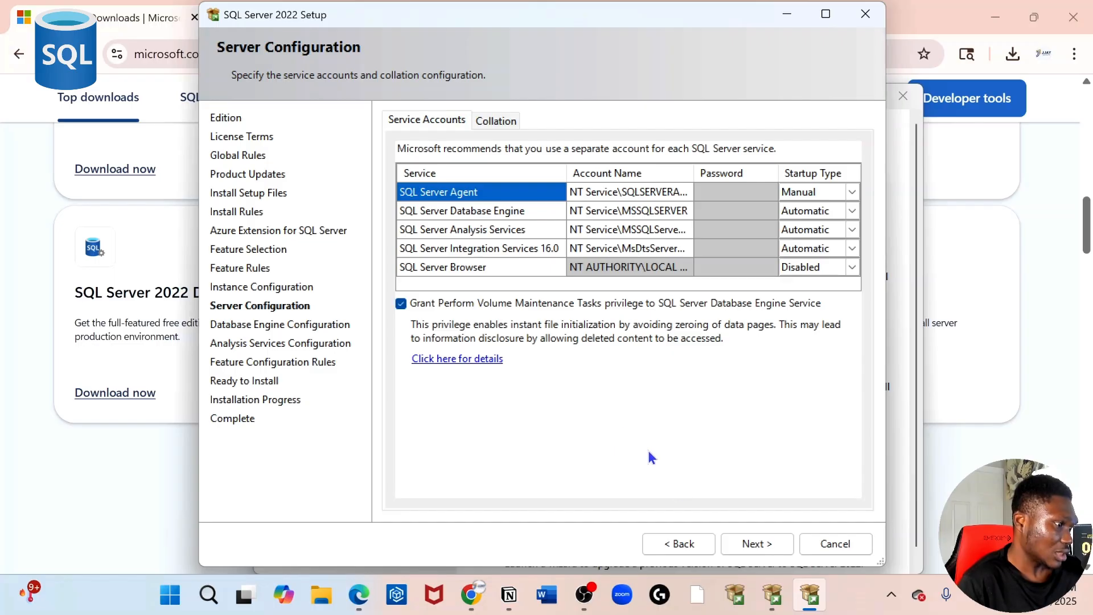
click(747, 546)
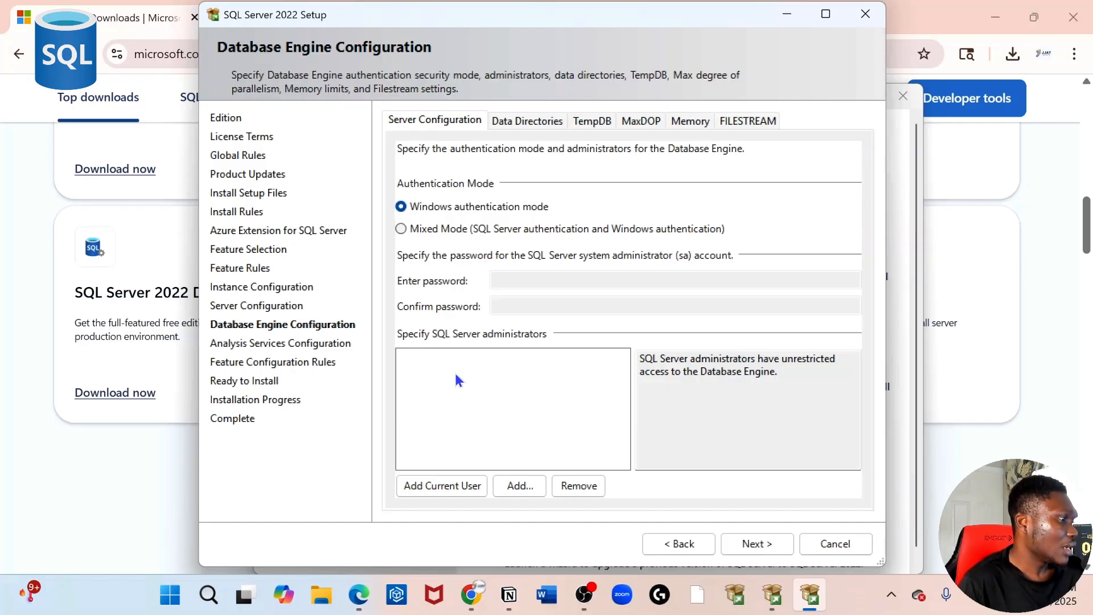
Step: Add the current Windows user as a Database Engine administrator, keeping Windows authentication, and proceed
click(445, 485)
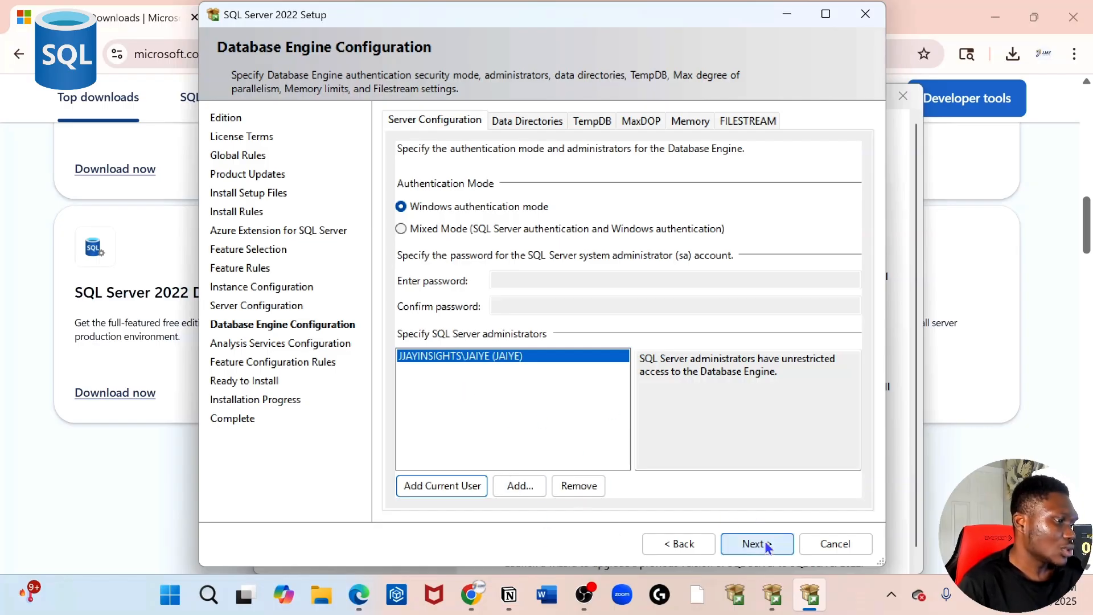
click(744, 542)
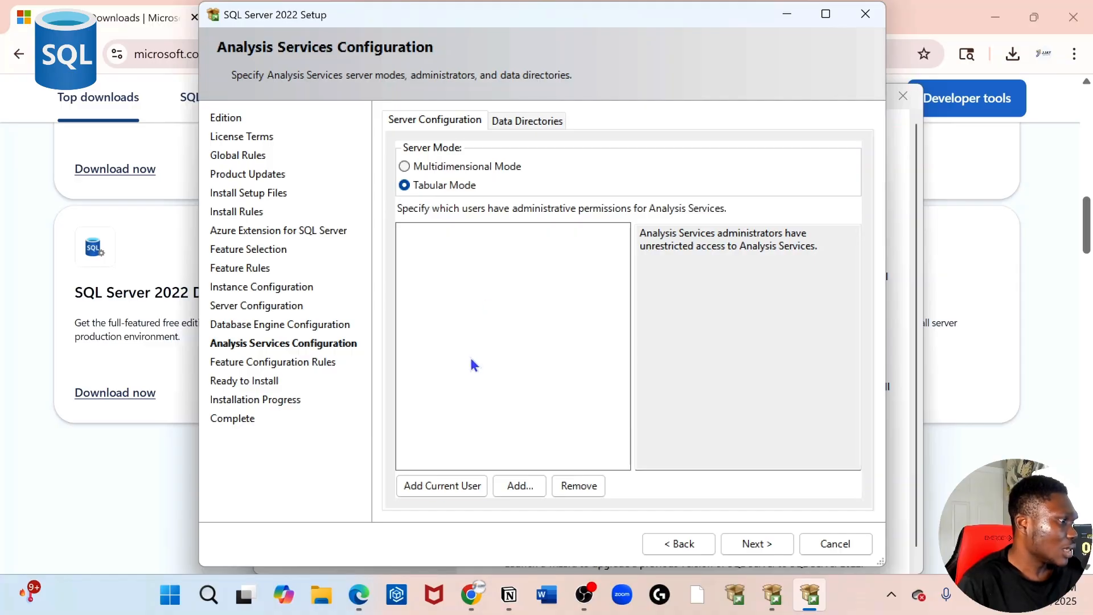
Step: Add the current user as Analysis Services administrator in Tabular mode, then run the installation
click(435, 490)
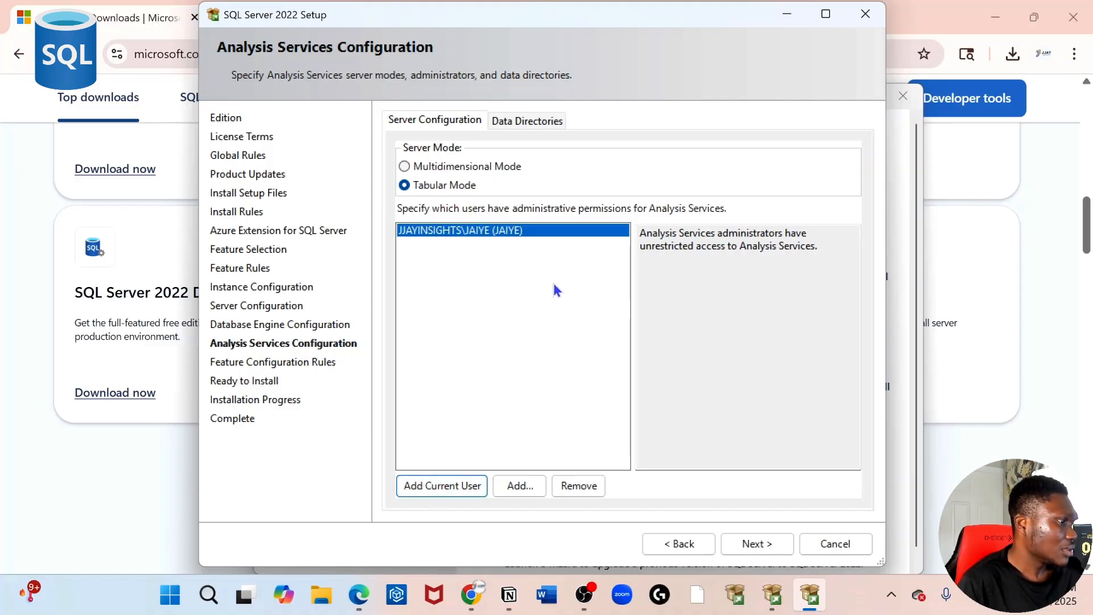
click(756, 543)
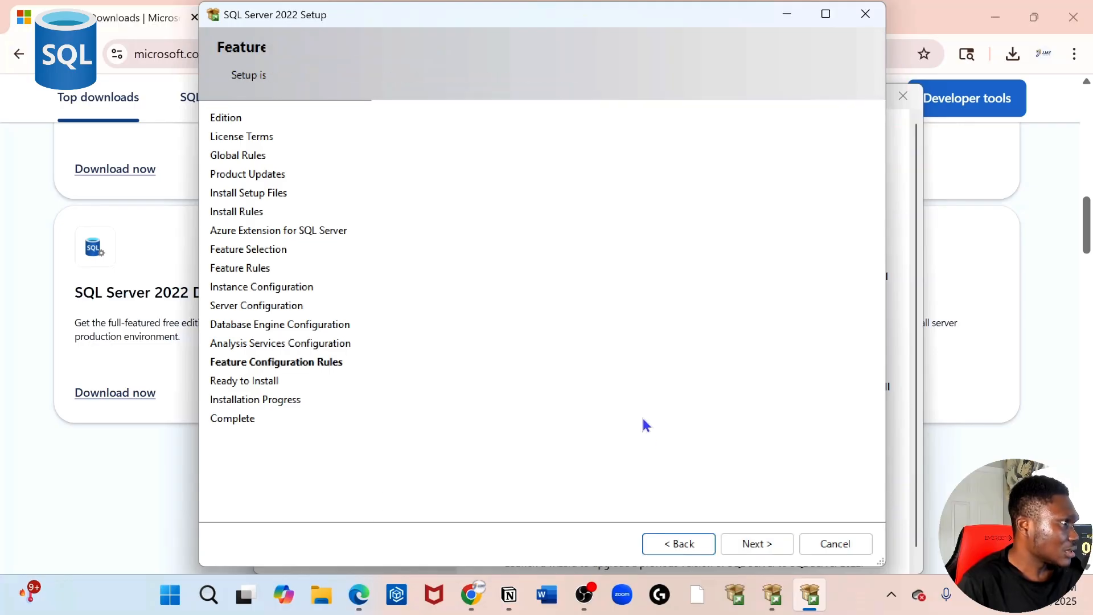
scroll(668, 419, down, 3)
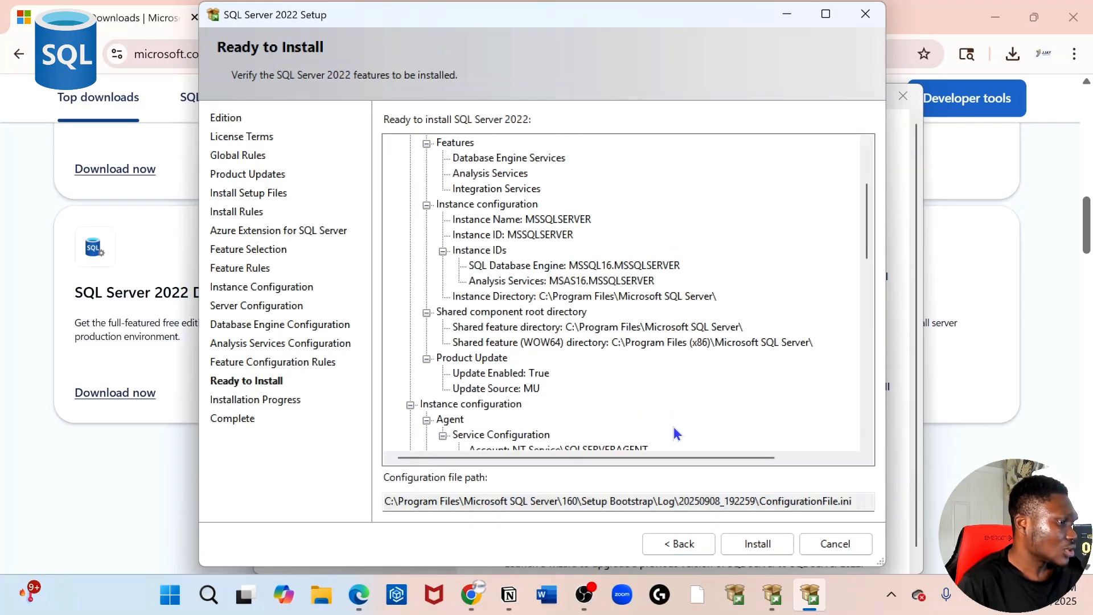
click(766, 545)
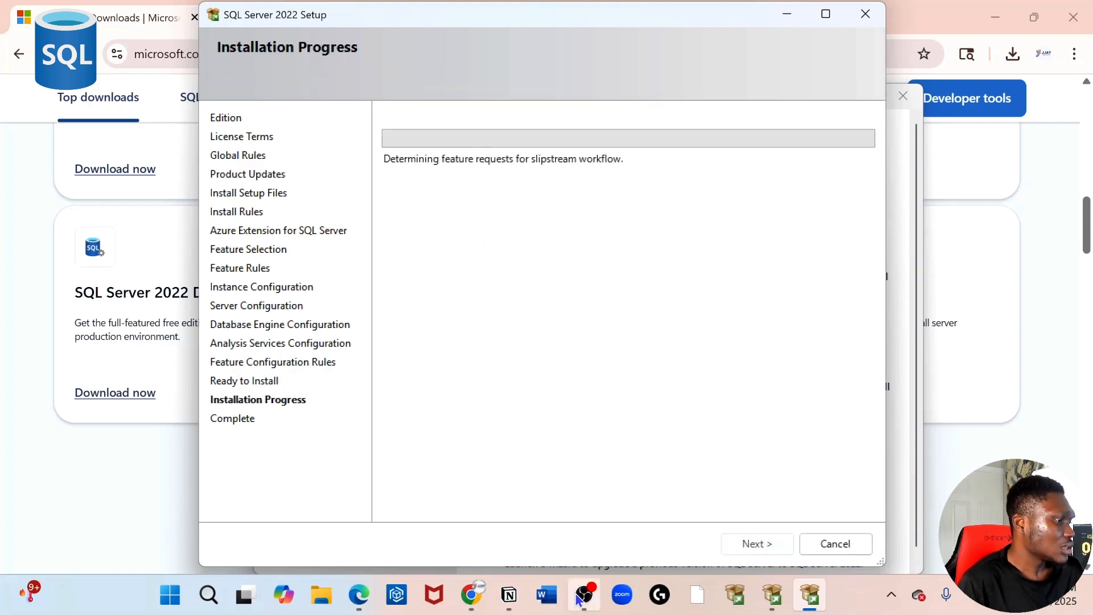
mouse_move(586, 595)
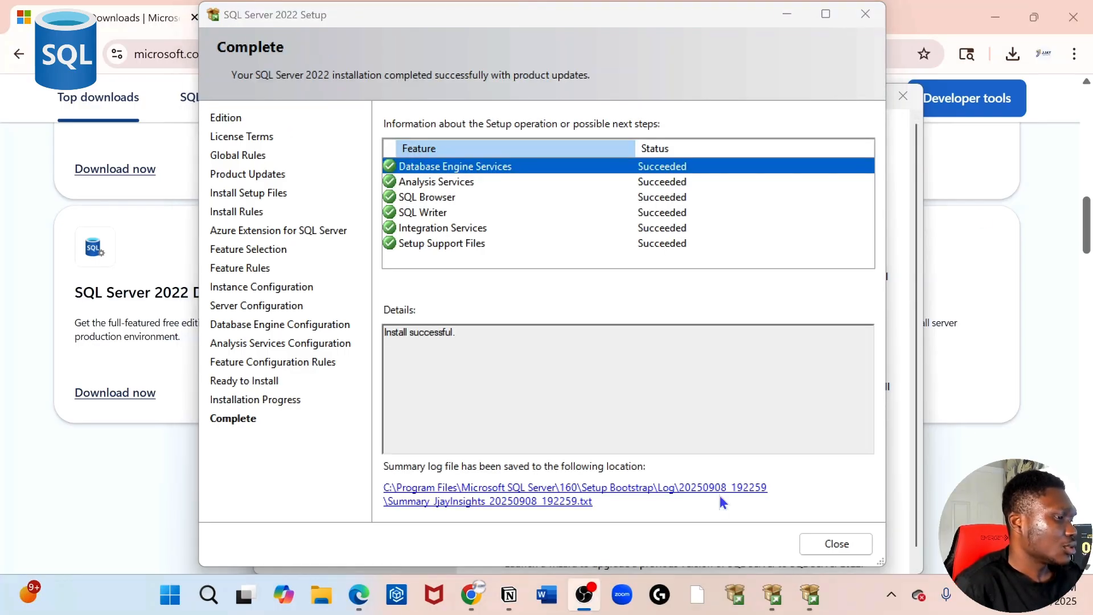
Step: Close the completed setup wizard and launch SQL Server 2022 Configuration Manager from Windows Search
click(837, 544)
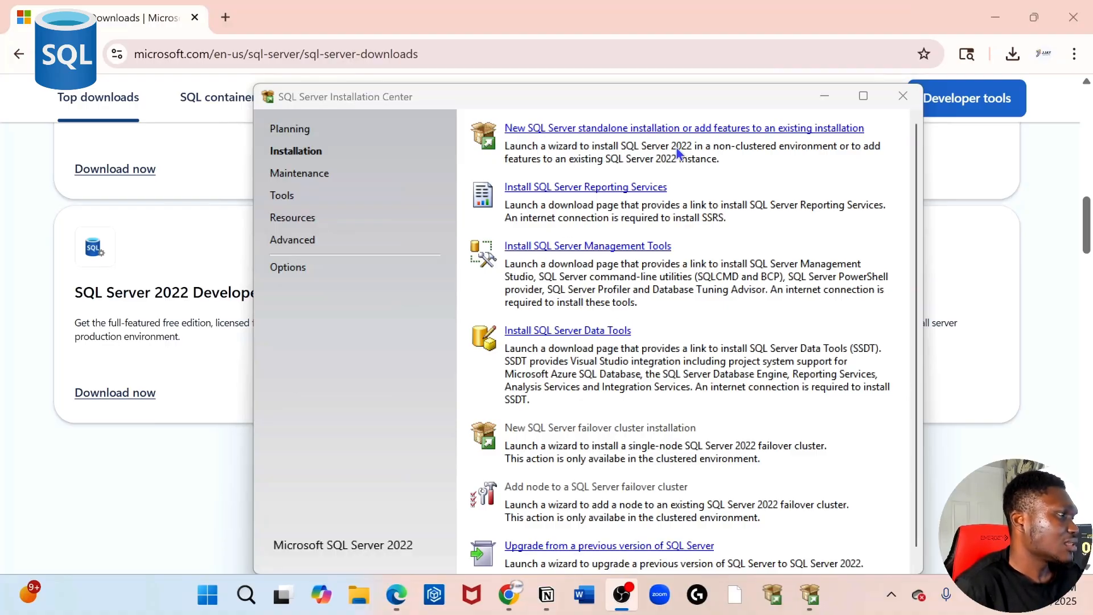
click(245, 595)
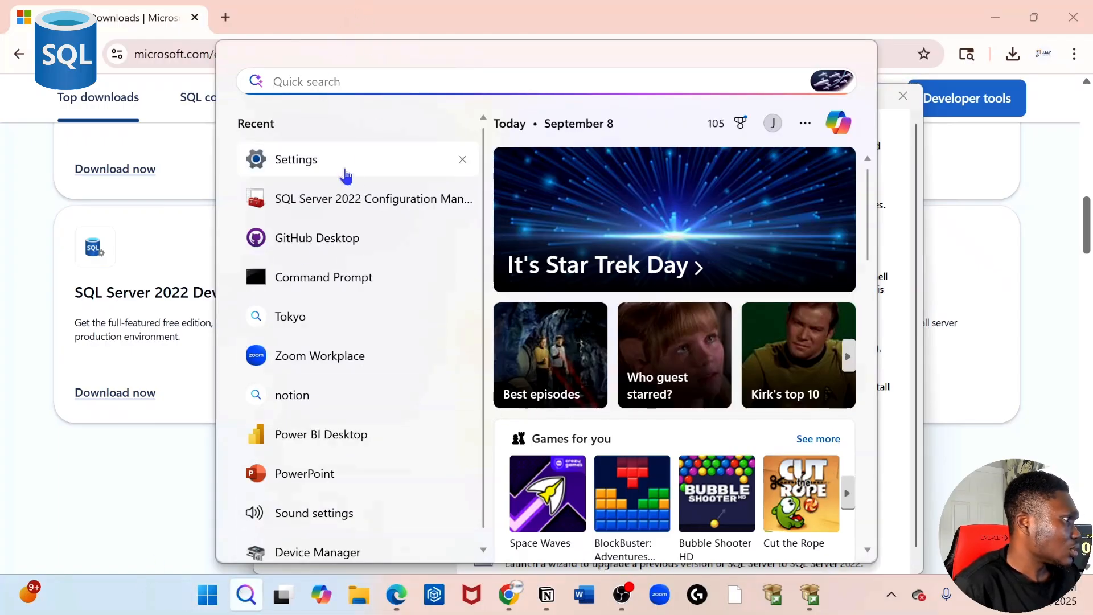
click(362, 214)
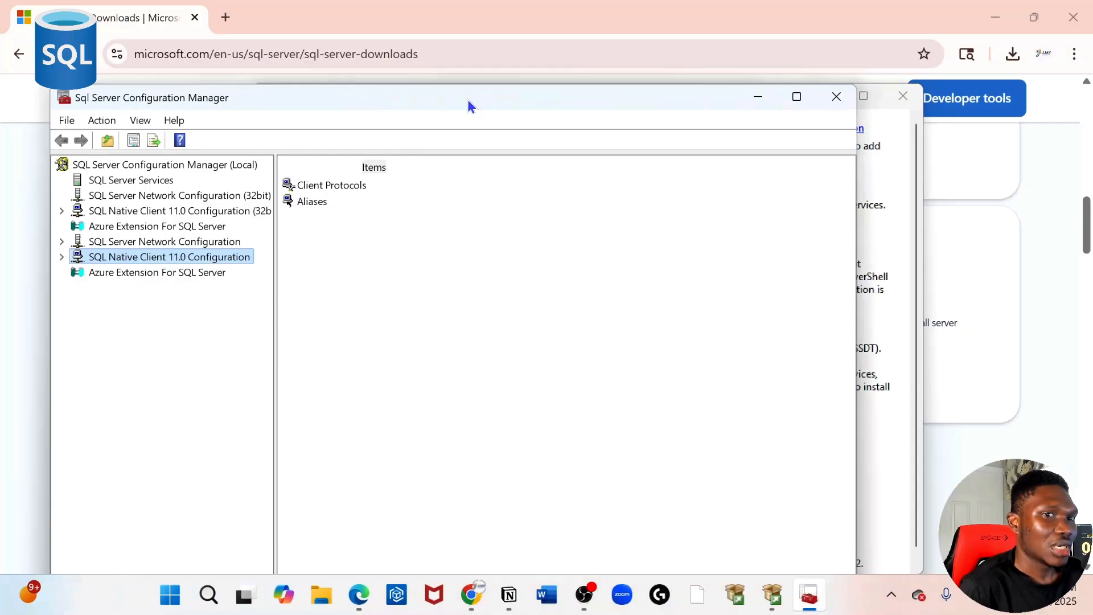
drag(467, 99, 521, 52)
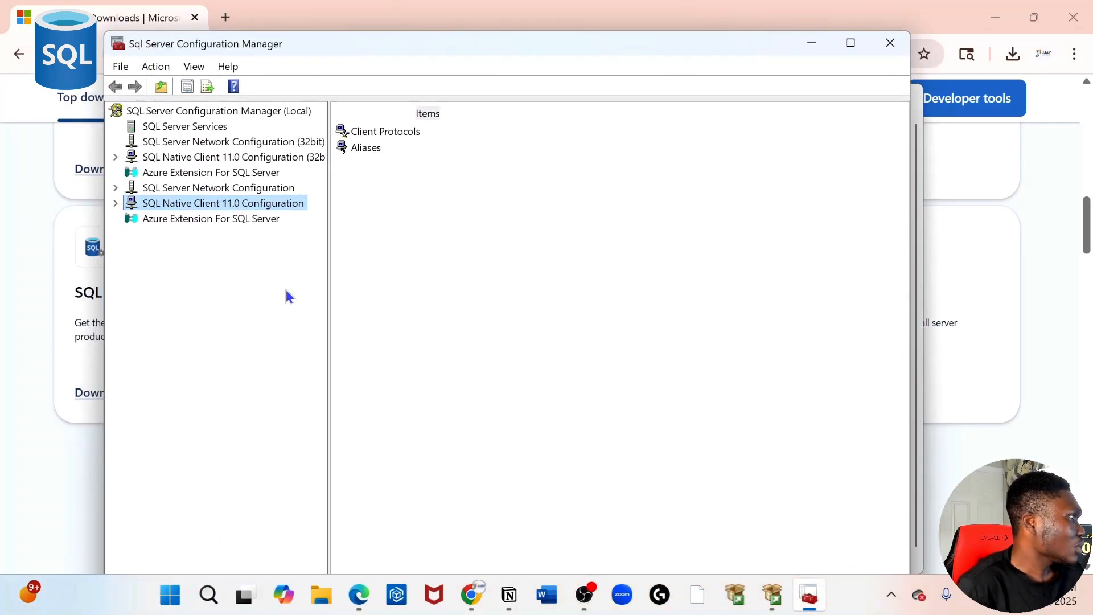
Step: Check that Engine, Analysis and Integration services run while Agent and Browser are stopped, then minimize
click(226, 129)
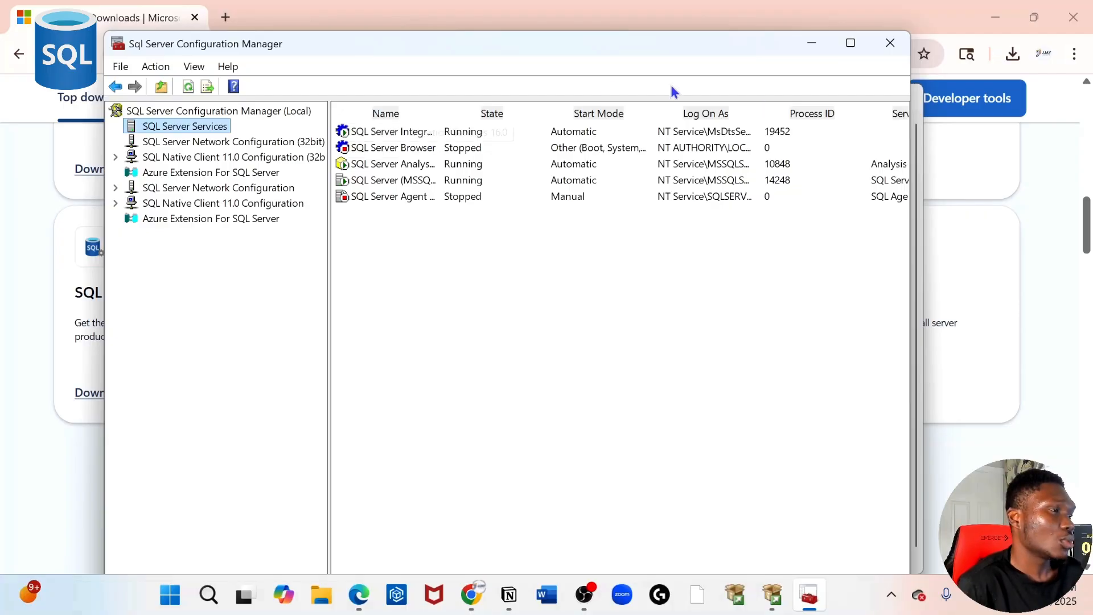
click(812, 45)
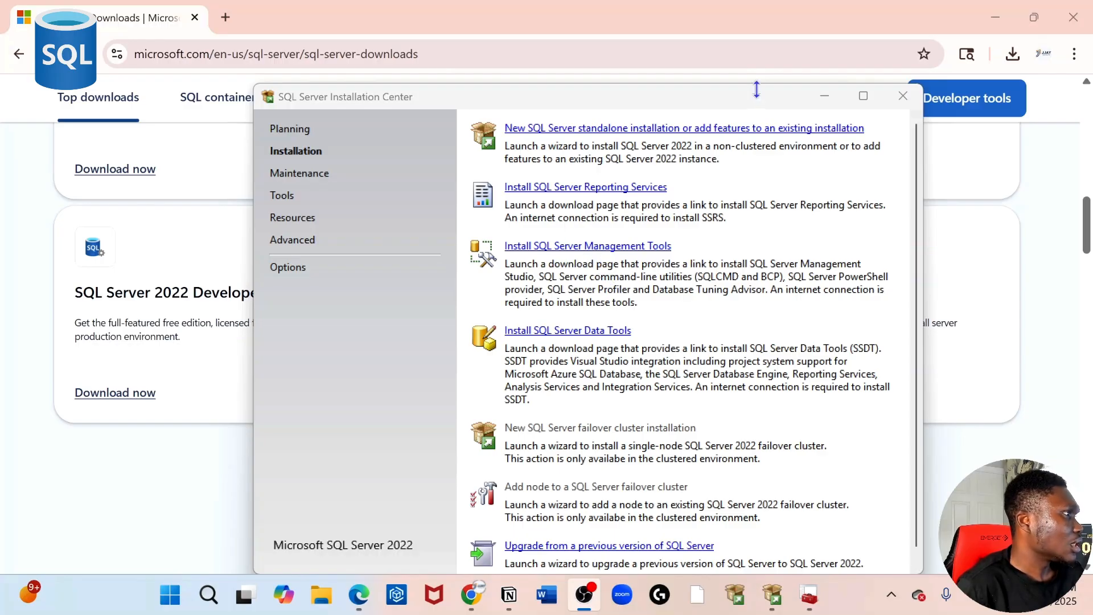
Step: Search Google in a new Chrome tab for 'download sql server management studio'
click(305, 17)
click(226, 17)
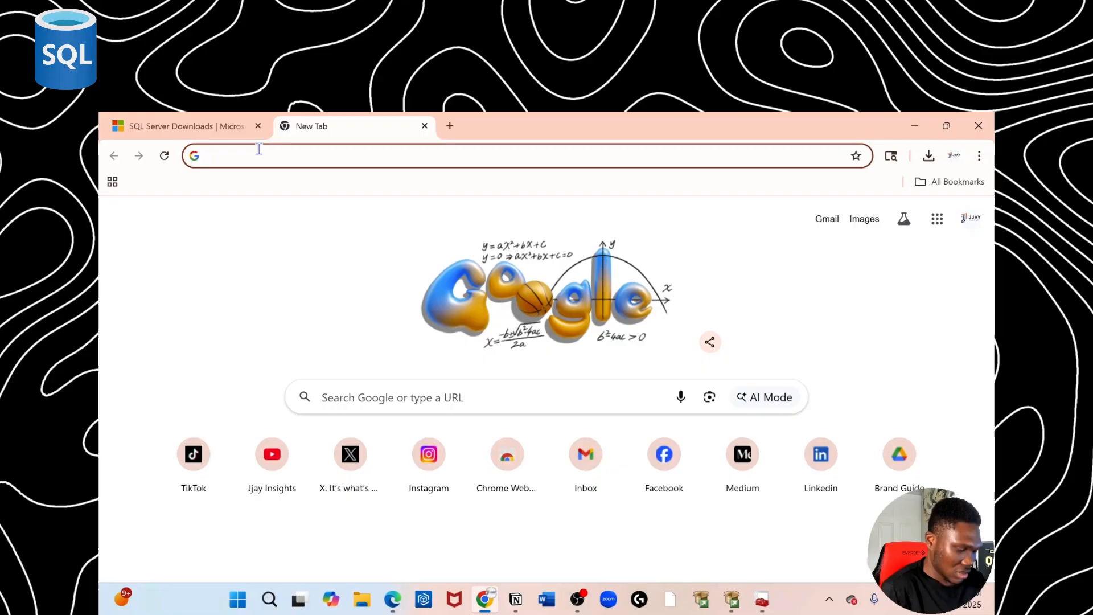
text(downlo)
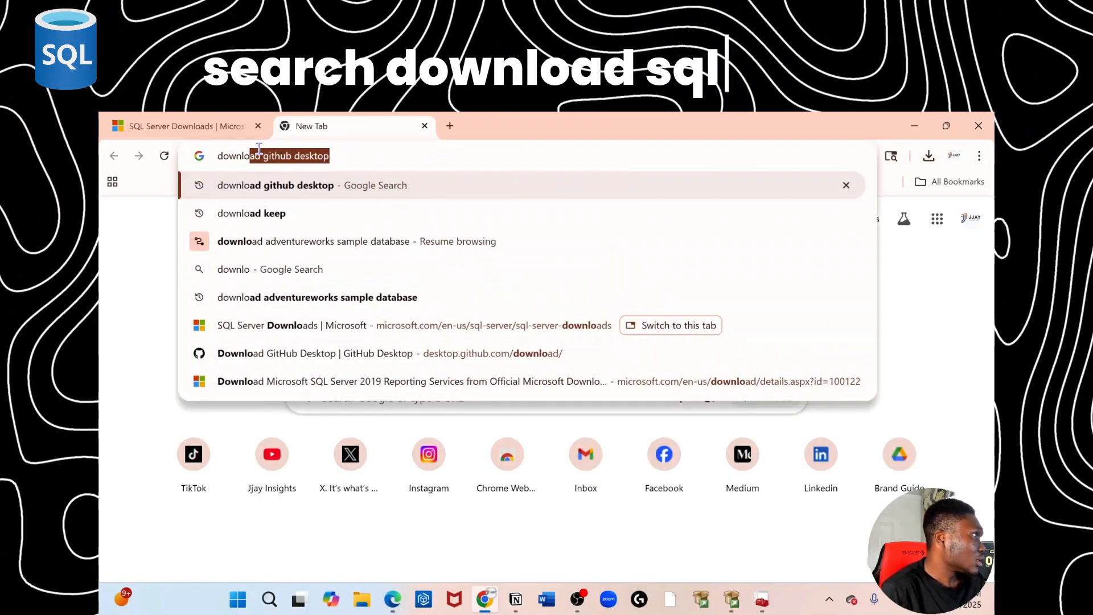
text(ad sql ser)
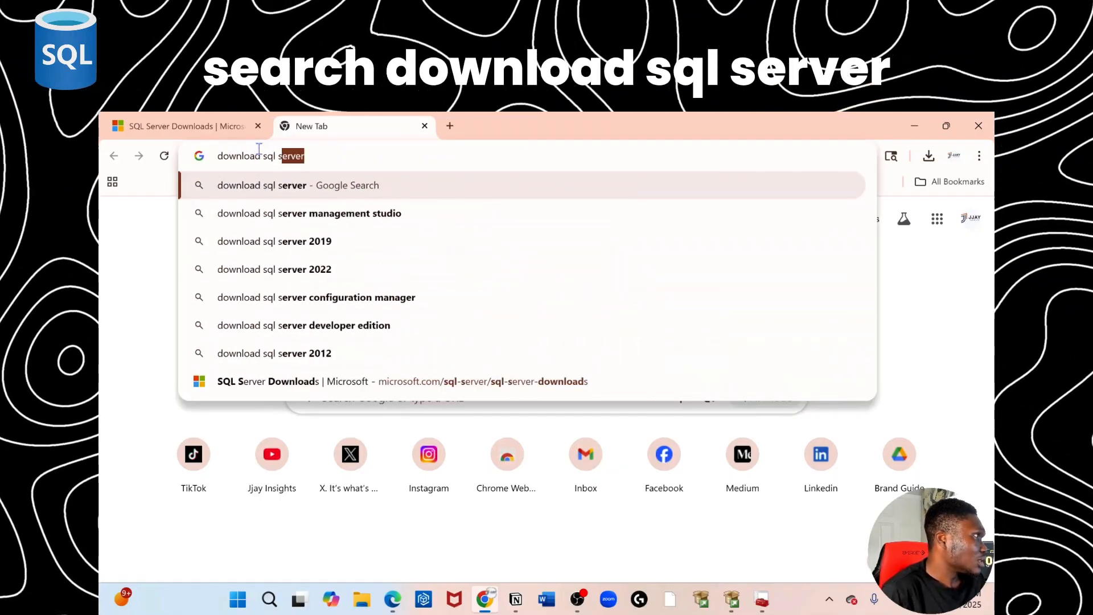
text(v)
click(341, 212)
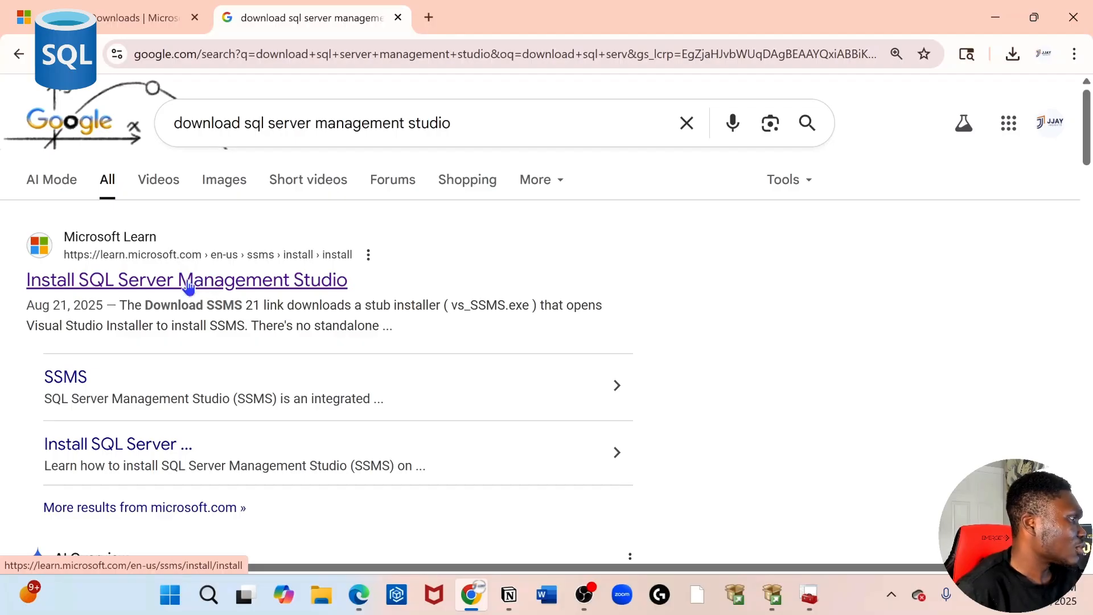
Step: Download the SSMS 21 installer from Microsoft Learn's install article and run vs_SSMS.exe
click(188, 284)
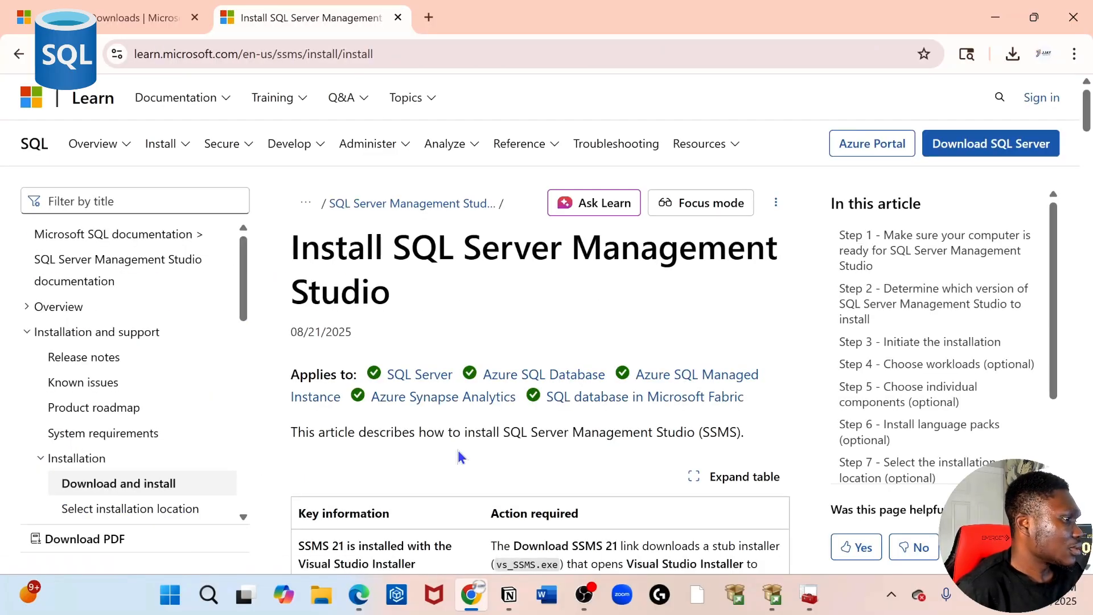
scroll(509, 454, down, 2)
scroll(508, 454, down, 3)
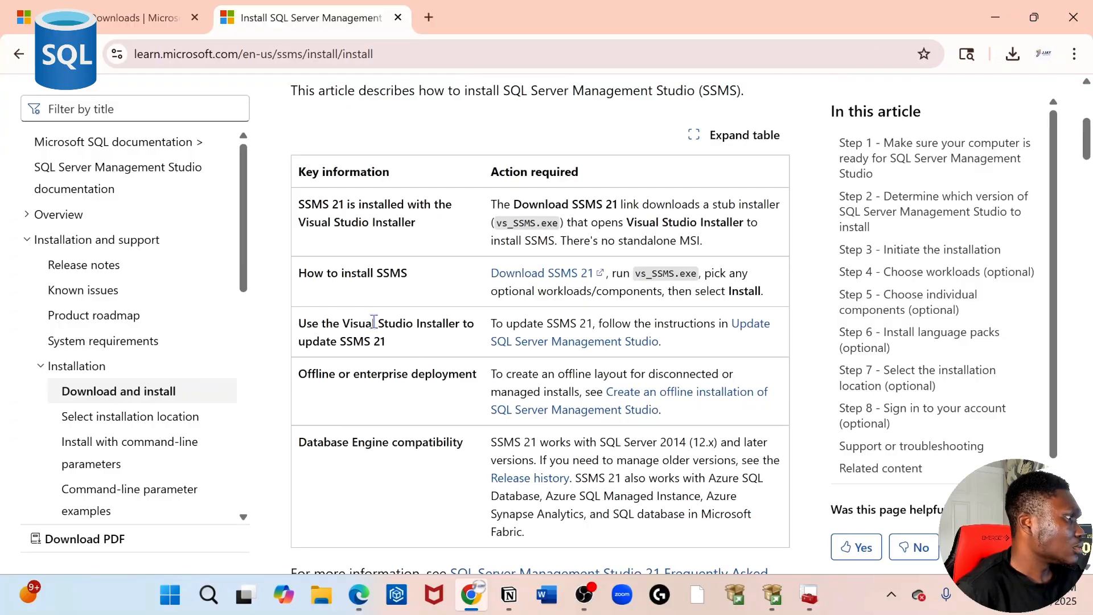
scroll(381, 353, down, 3)
scroll(392, 399, up, 9)
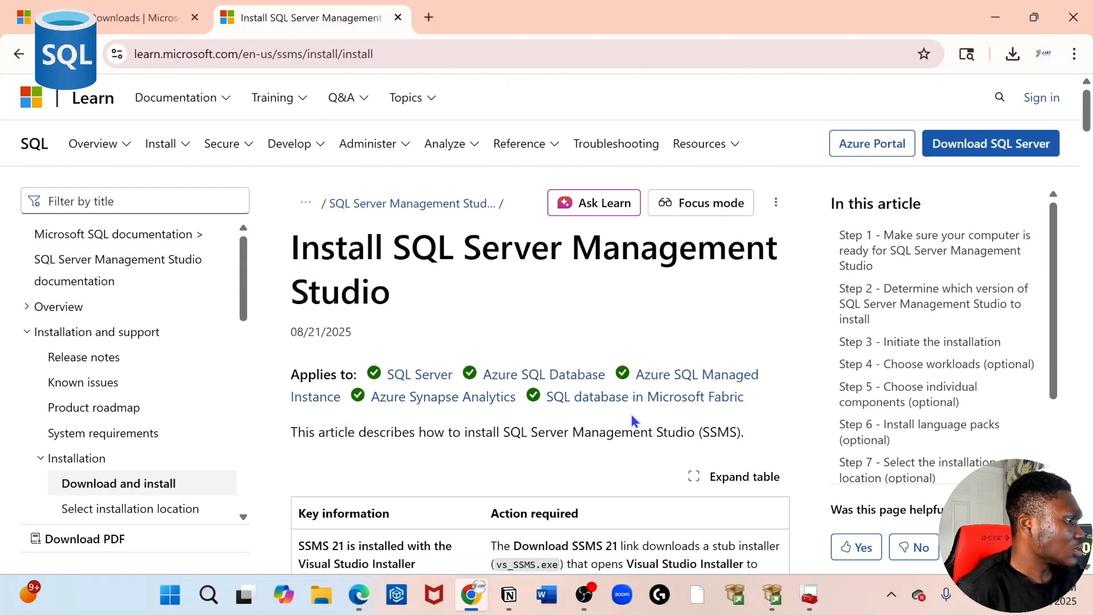
scroll(632, 422, down, 6)
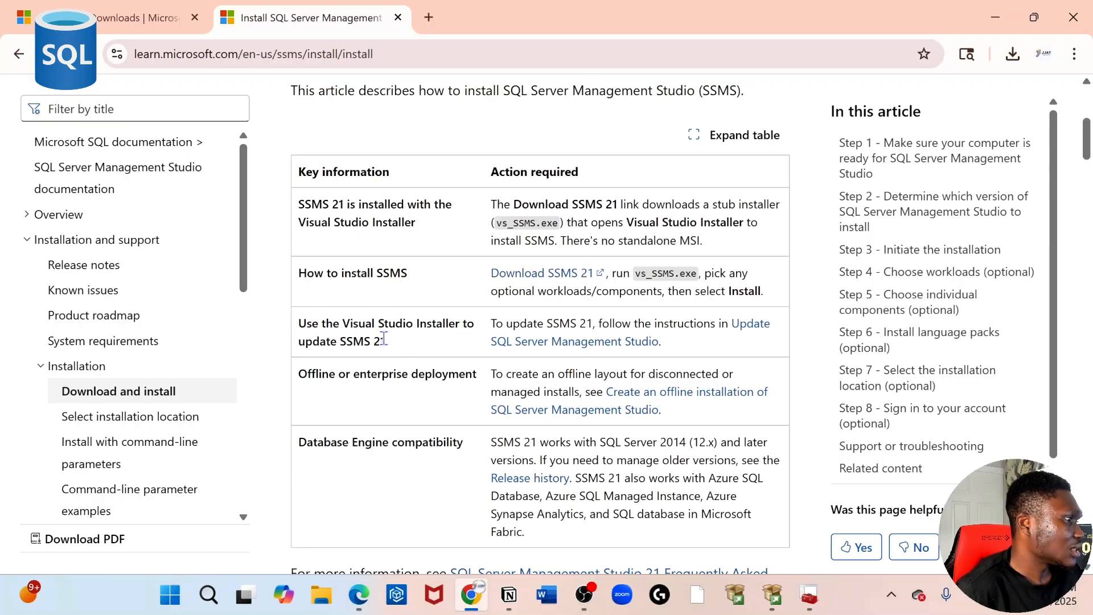
click(547, 274)
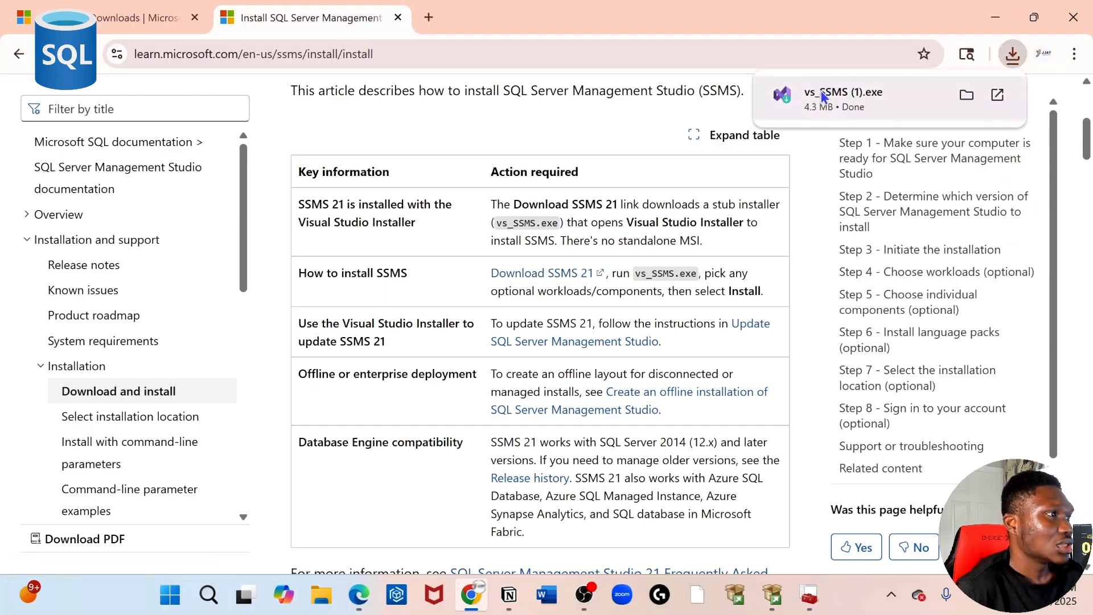
click(825, 98)
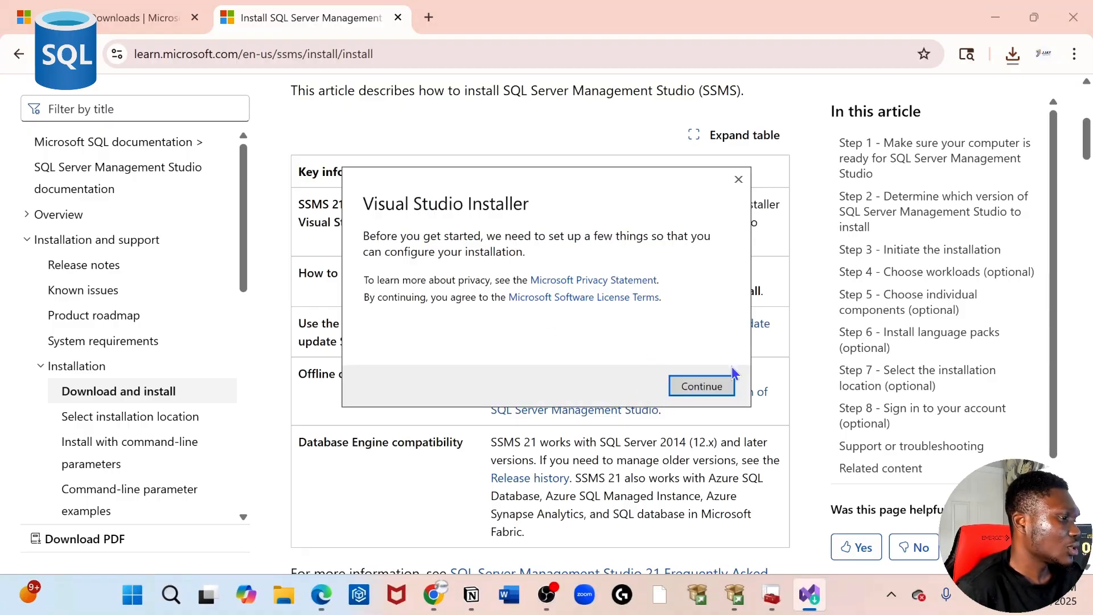
Step: Continue in Visual Studio Installer so it prepares and installs SSMS 21 (21.4.12)
click(696, 388)
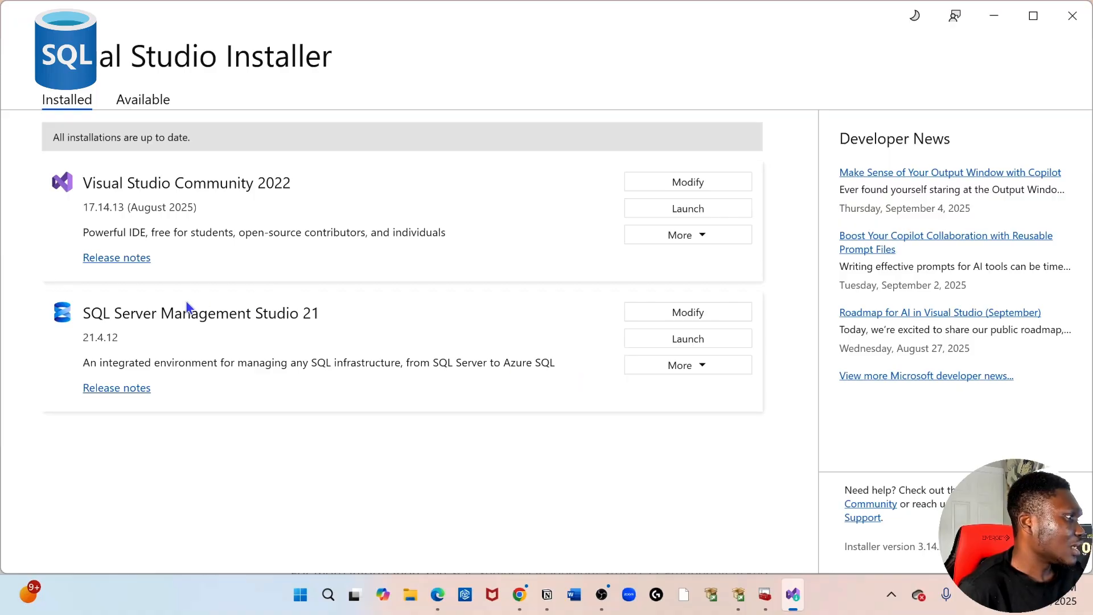
Step: Review SSMS 21's workloads and install-mode options without applying changes, then launch SSMS 21
click(675, 314)
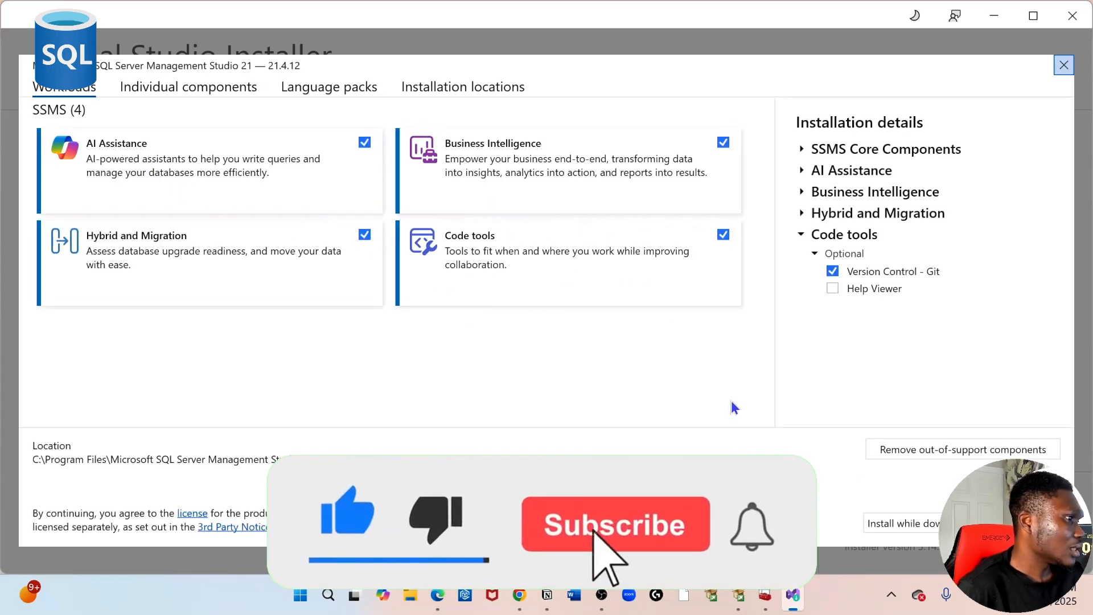
click(916, 525)
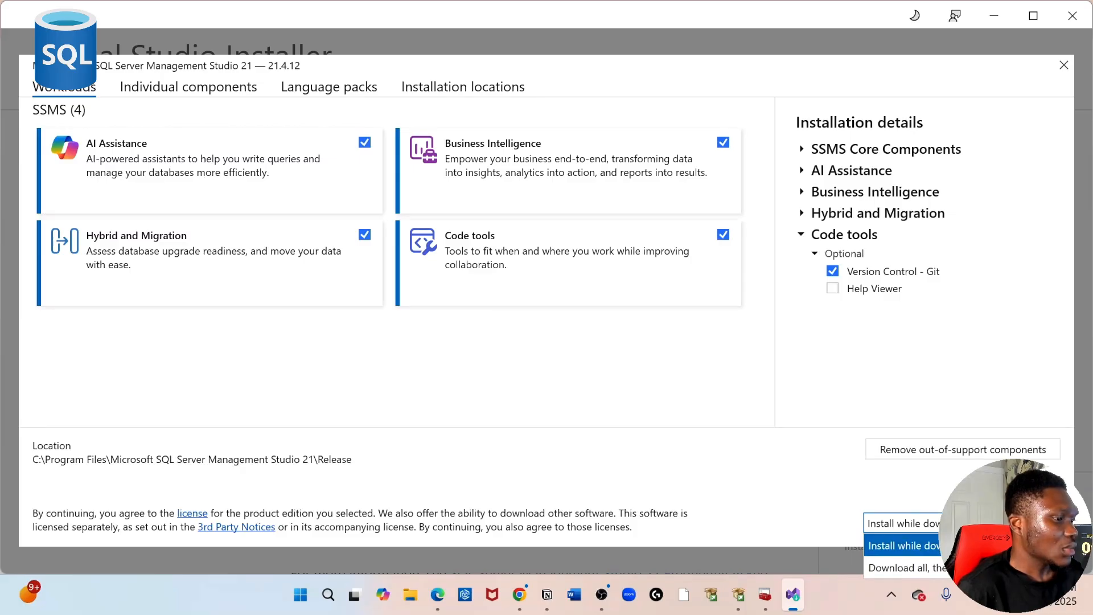
click(930, 568)
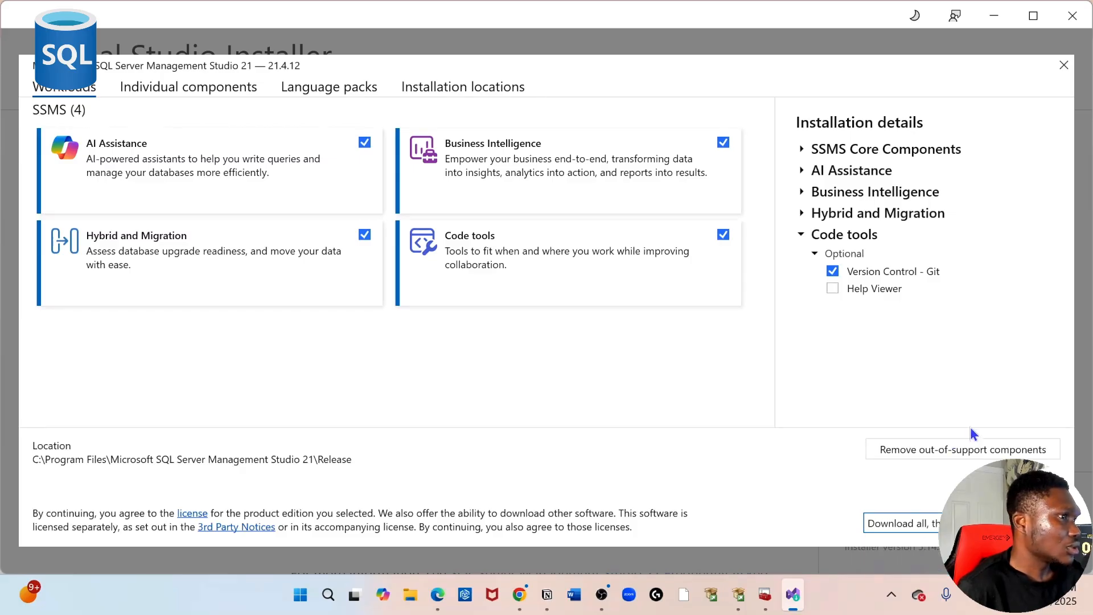
click(1062, 64)
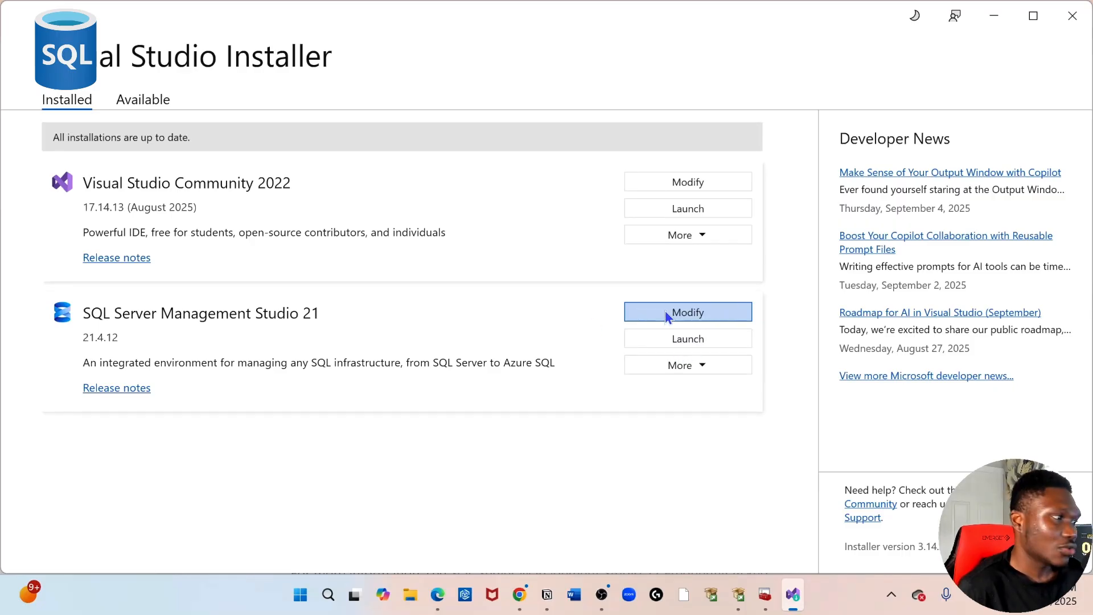
click(692, 339)
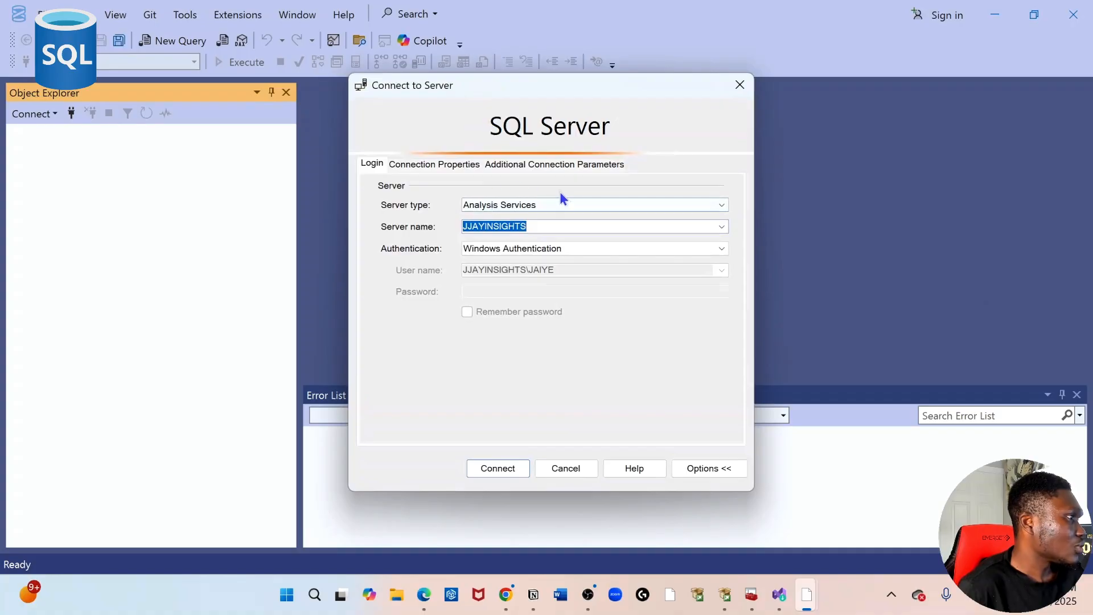
Step: Connect to the local Analysis Services server, then start a new Database Engine connection
click(530, 228)
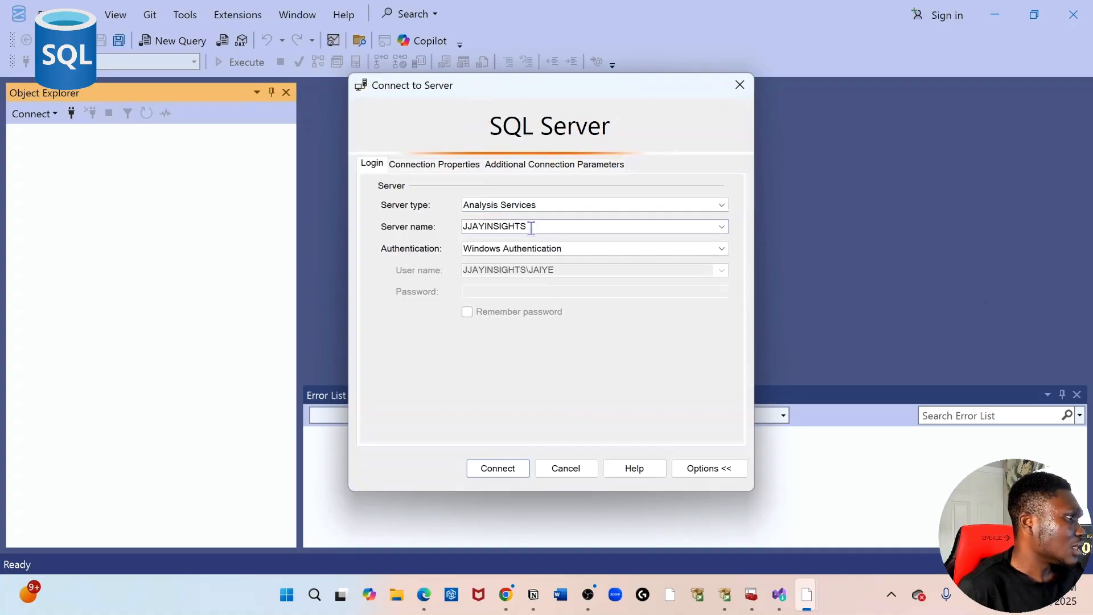
drag(531, 227, 405, 205)
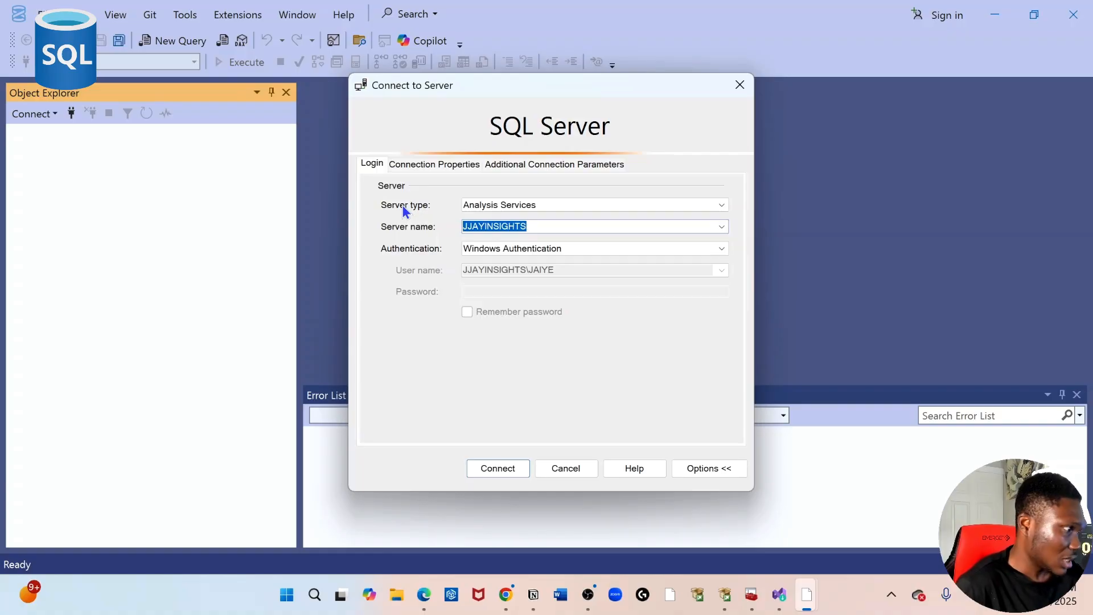
click(497, 466)
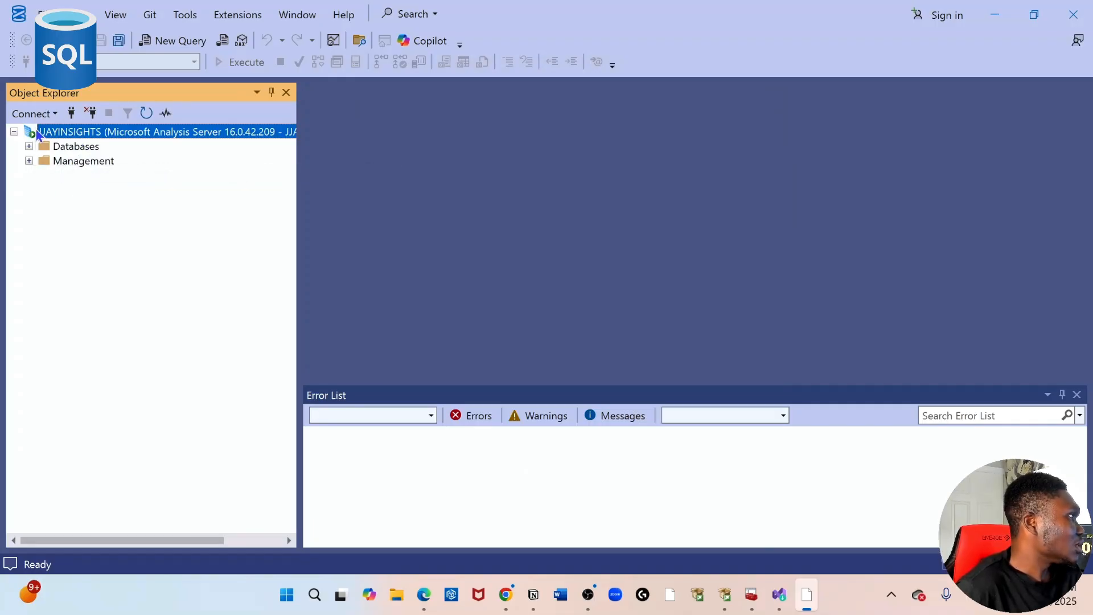
click(31, 113)
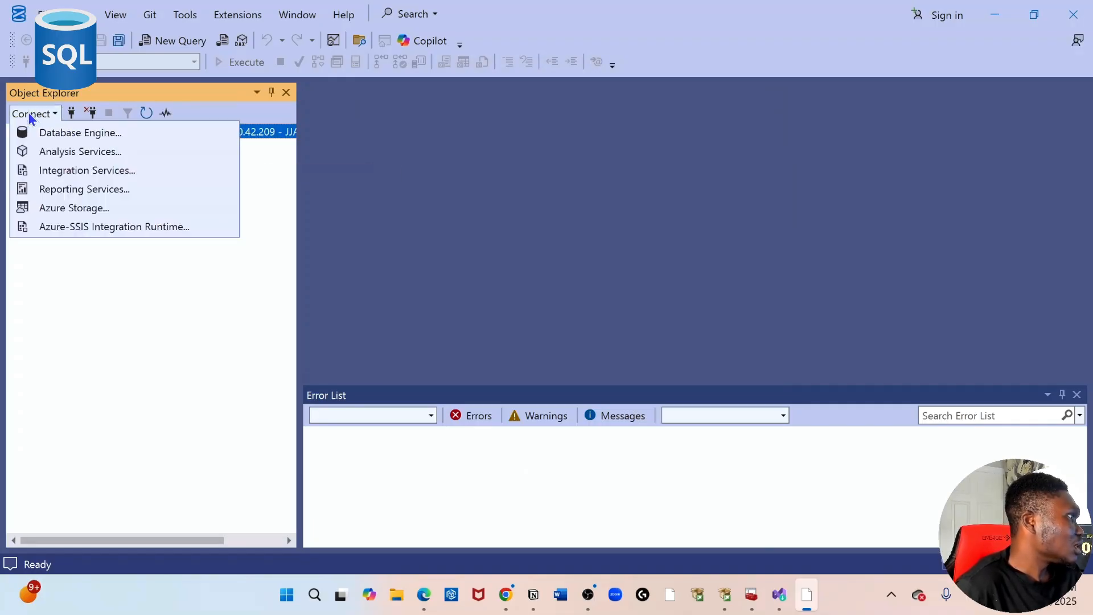
click(48, 134)
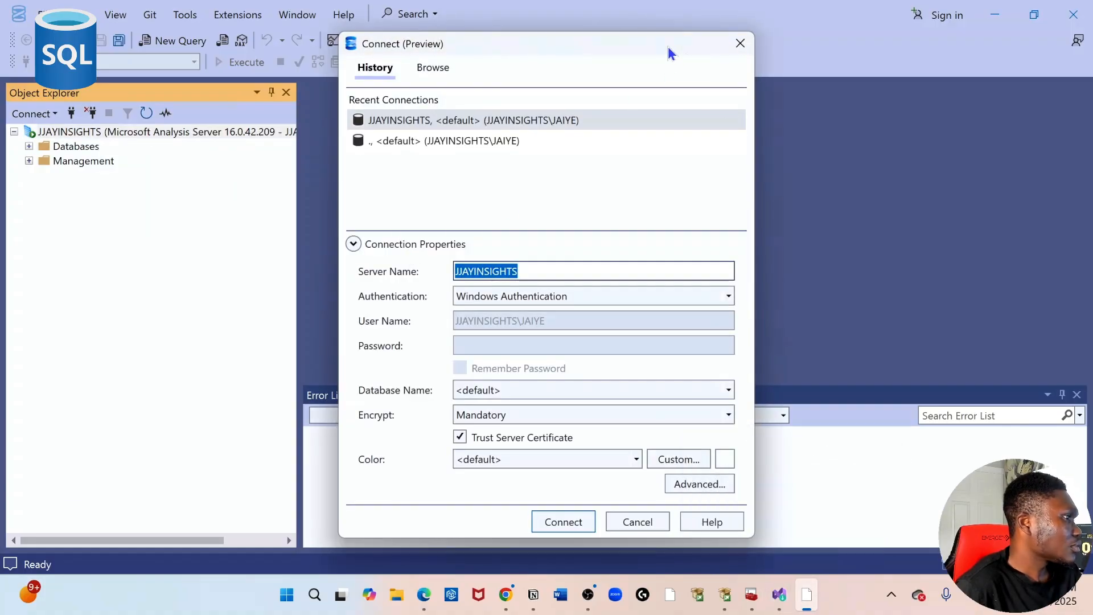
Step: Reopen the Database Engine connection, set the server name to '.', and connect with Windows Authentication
click(740, 43)
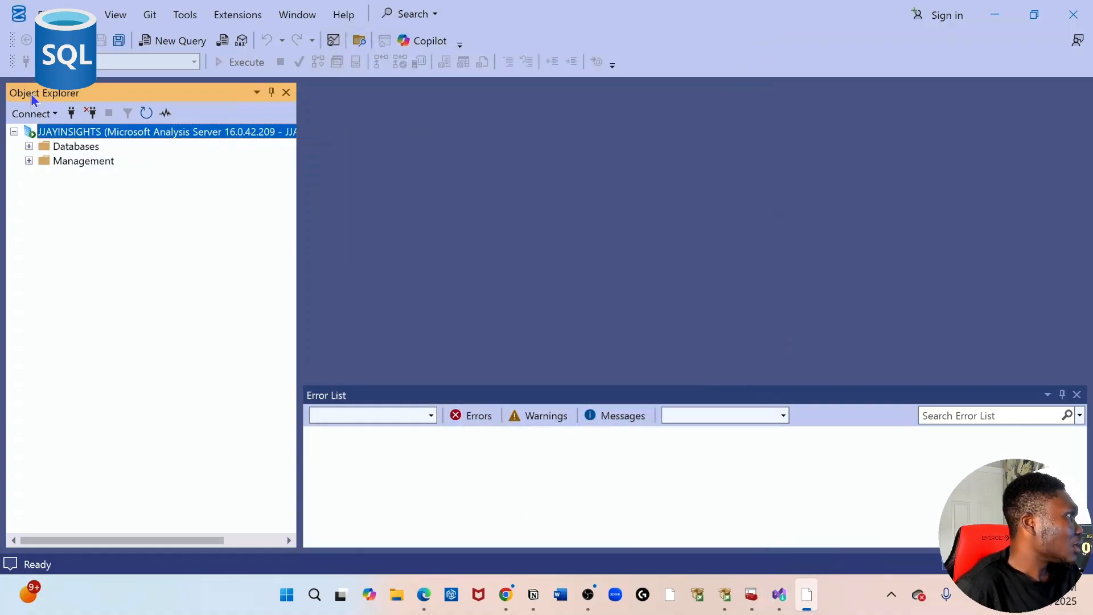
click(31, 114)
click(44, 137)
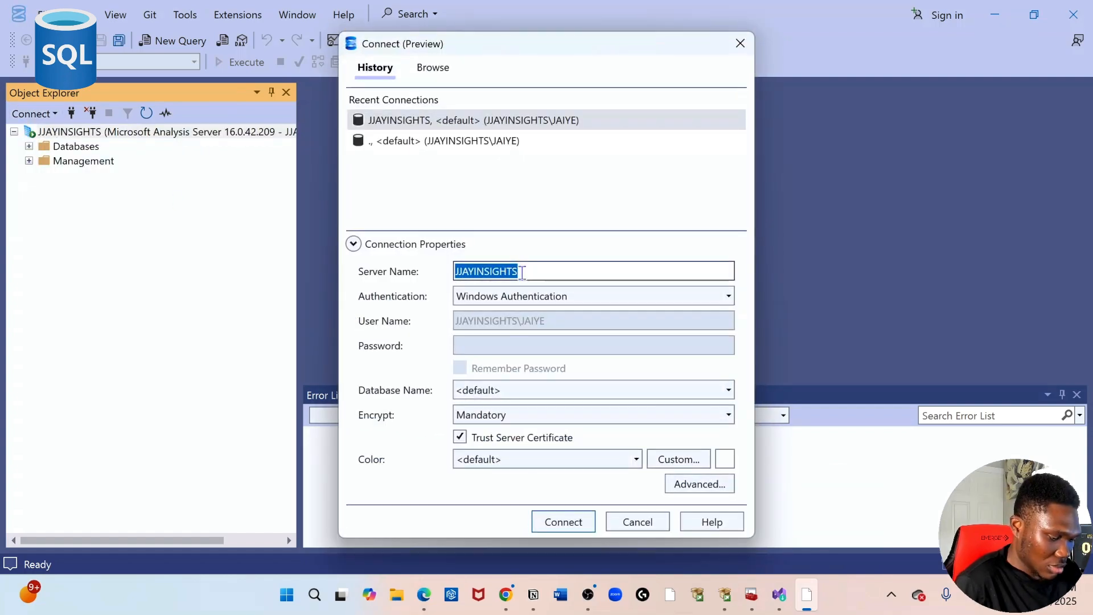
key(BackSpace)
text(.)
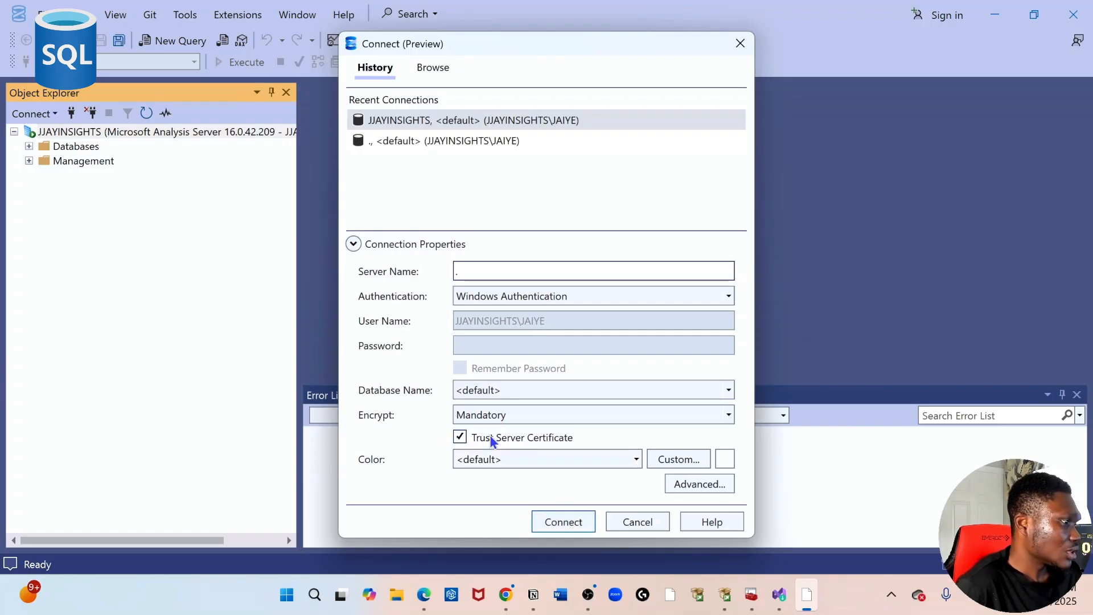
click(460, 437)
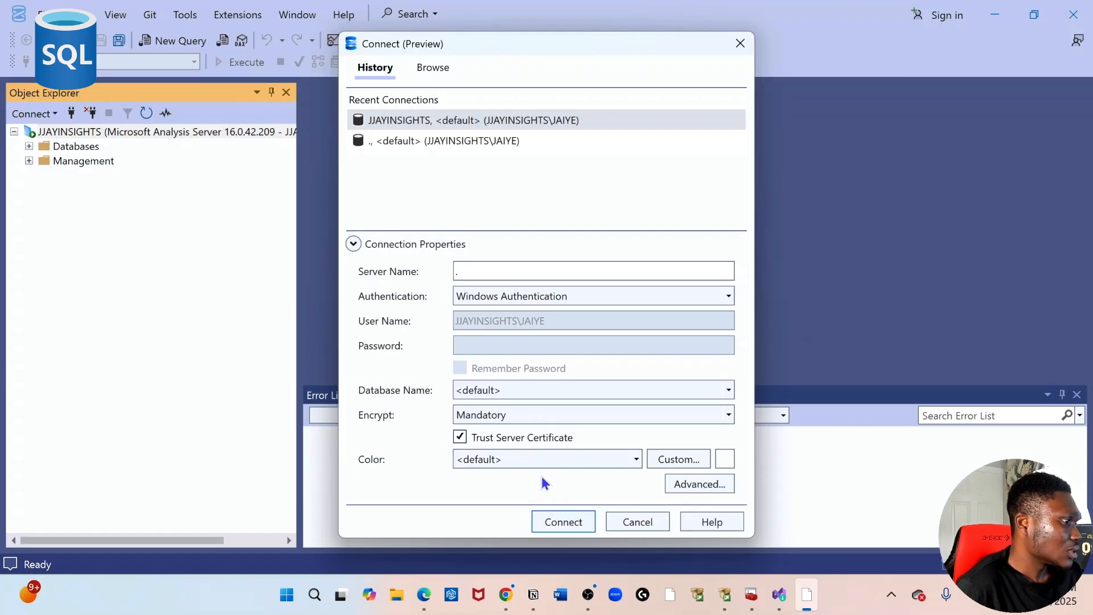
click(562, 520)
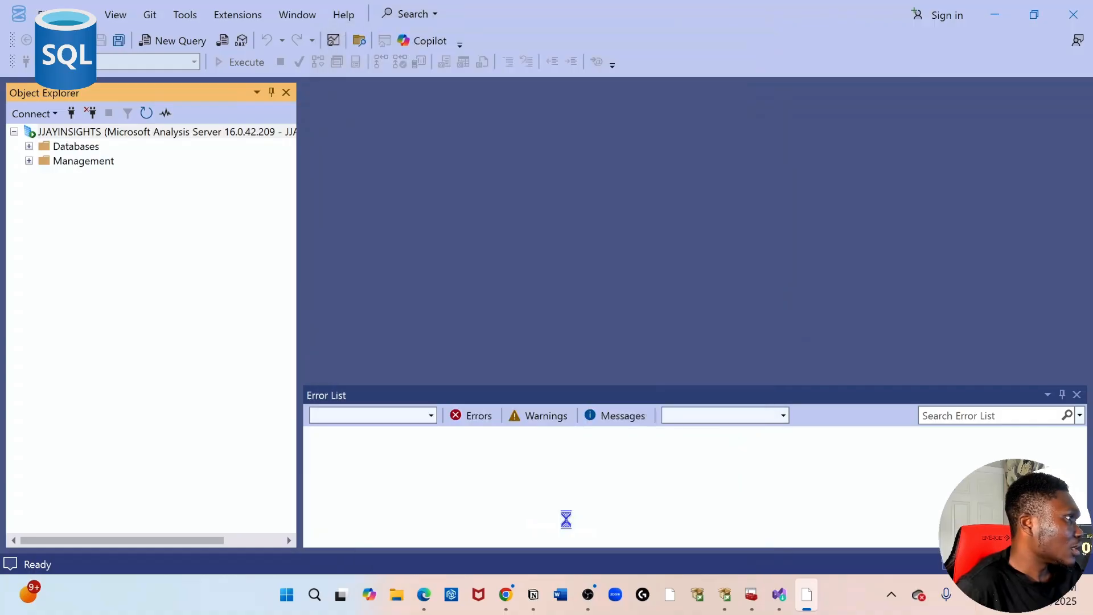